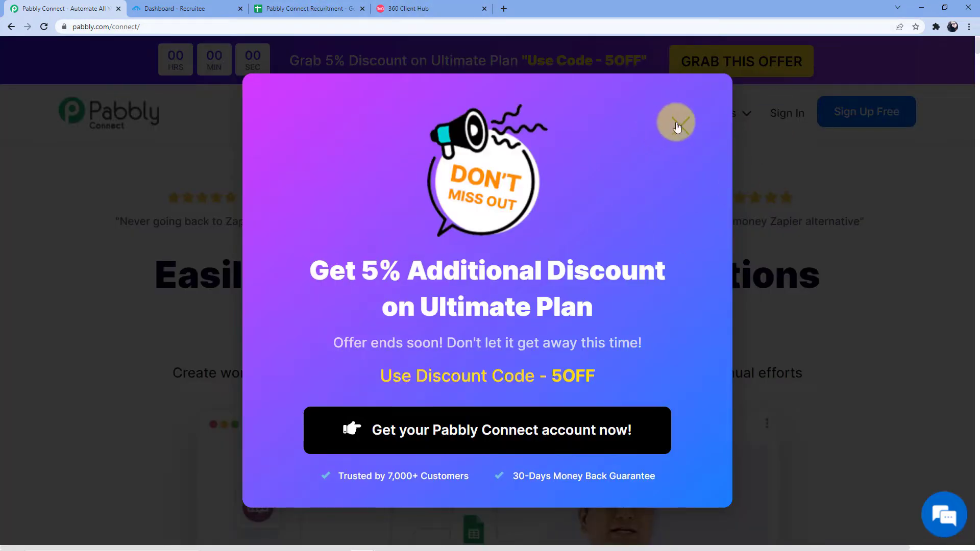
- Dismiss the discount promo and log in to the Pabbly account with the saved credentials
click(677, 126)
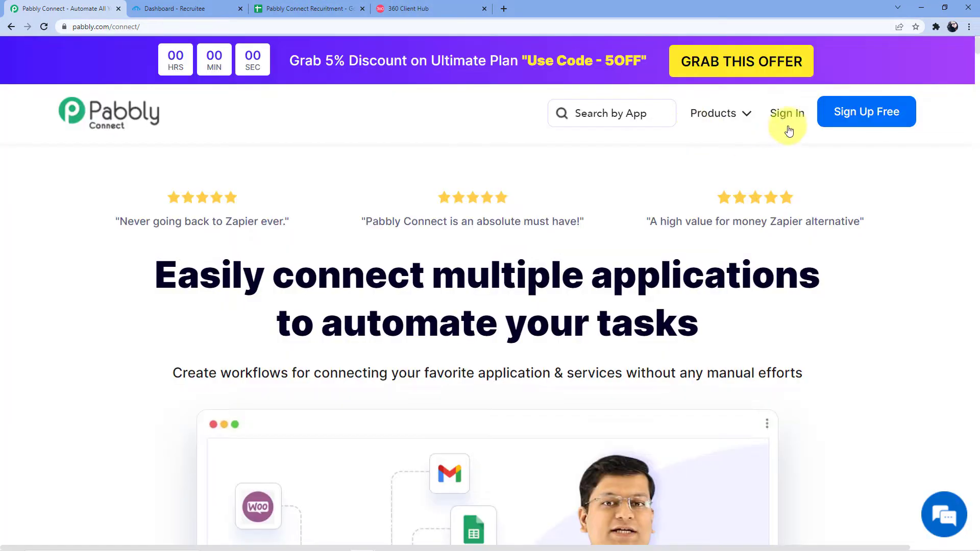
click(786, 120)
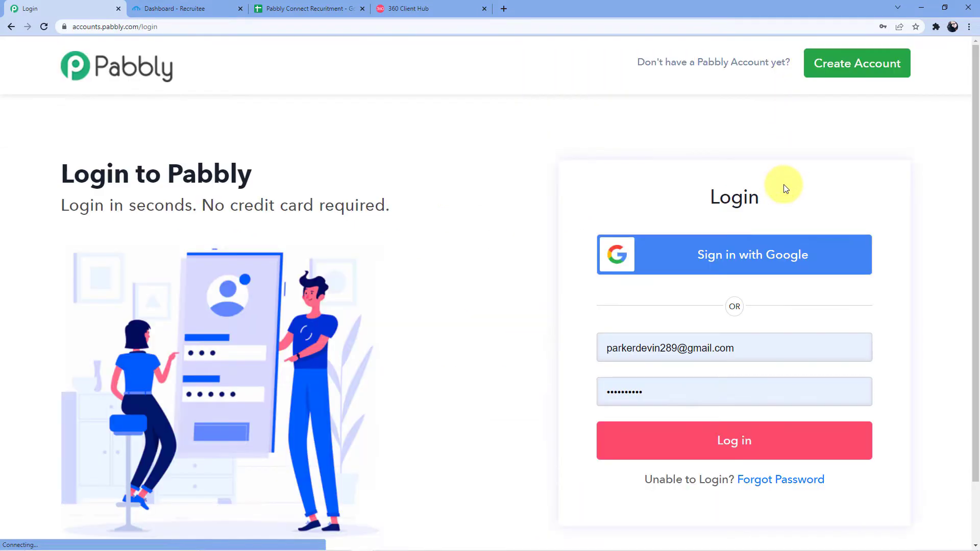
click(743, 440)
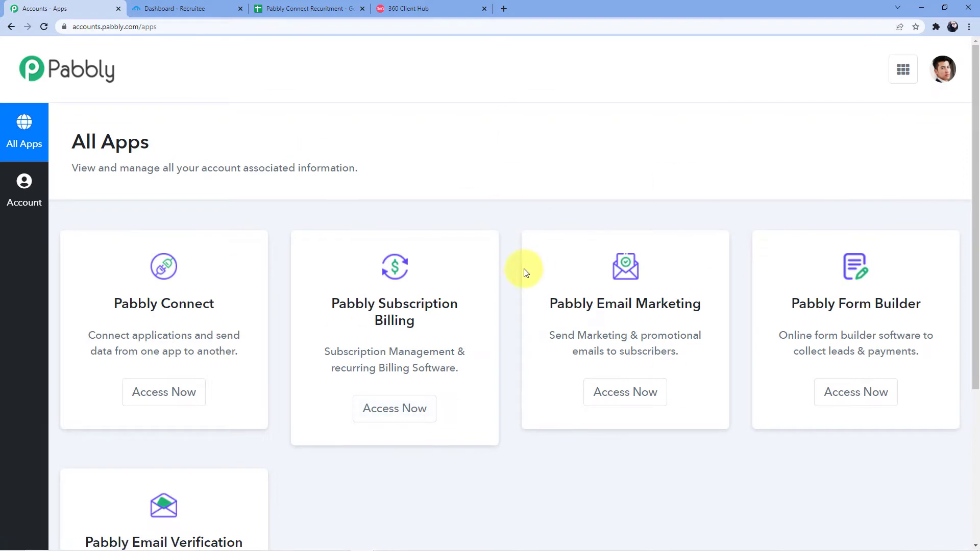
scroll(525, 267, down, 3)
scroll(466, 289, up, 2)
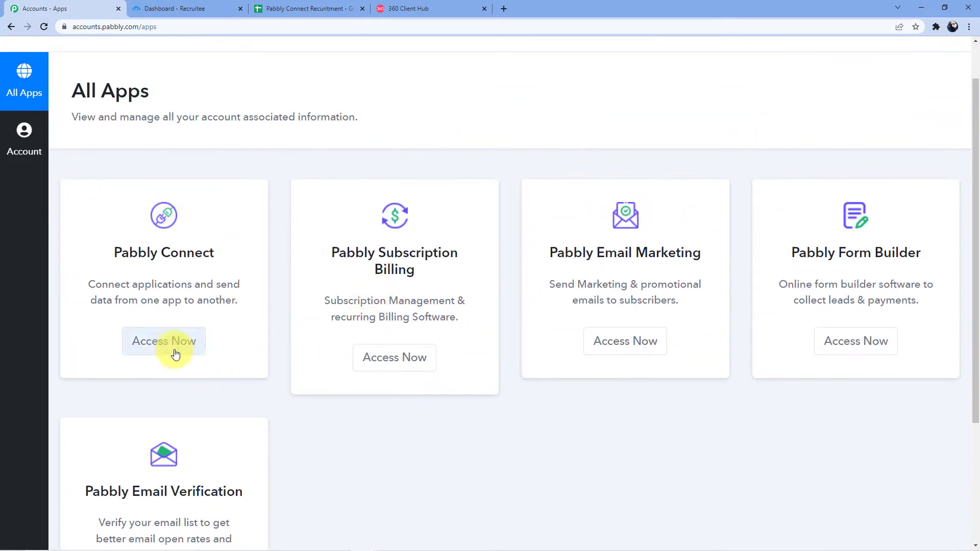
- Open Pabbly Connect from All Apps and browse the dashboard's existing workflows
click(186, 341)
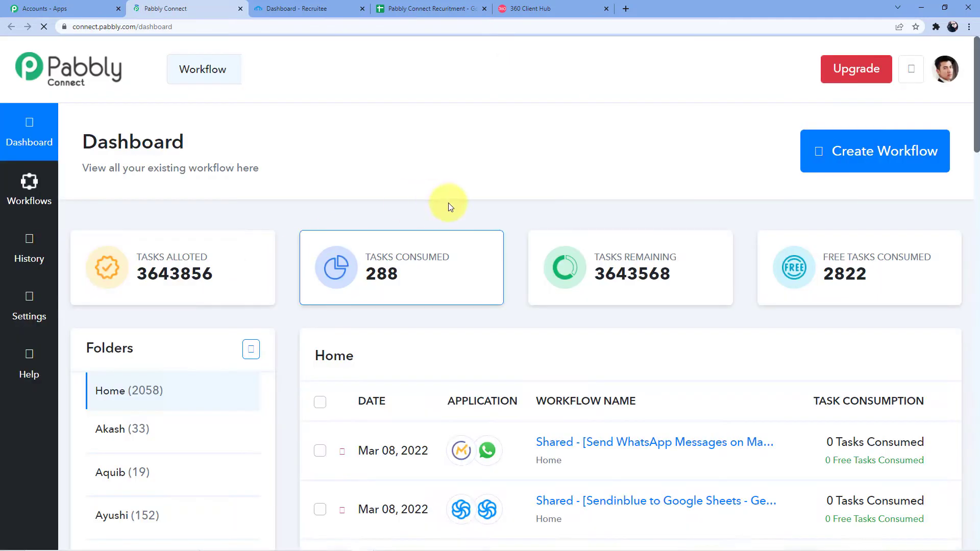
scroll(545, 327, down, 7)
scroll(545, 329, down, 15)
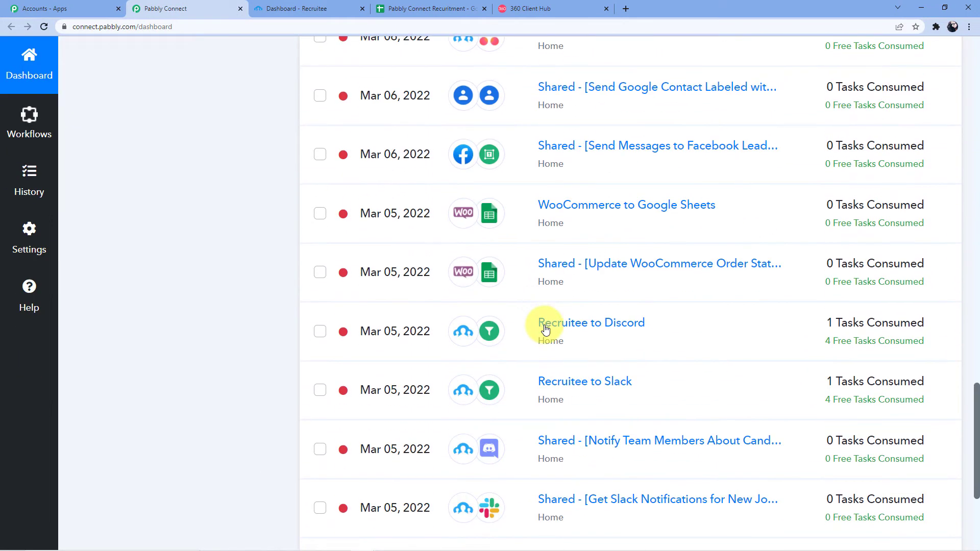
scroll(543, 339, up, 8)
scroll(543, 344, up, 20)
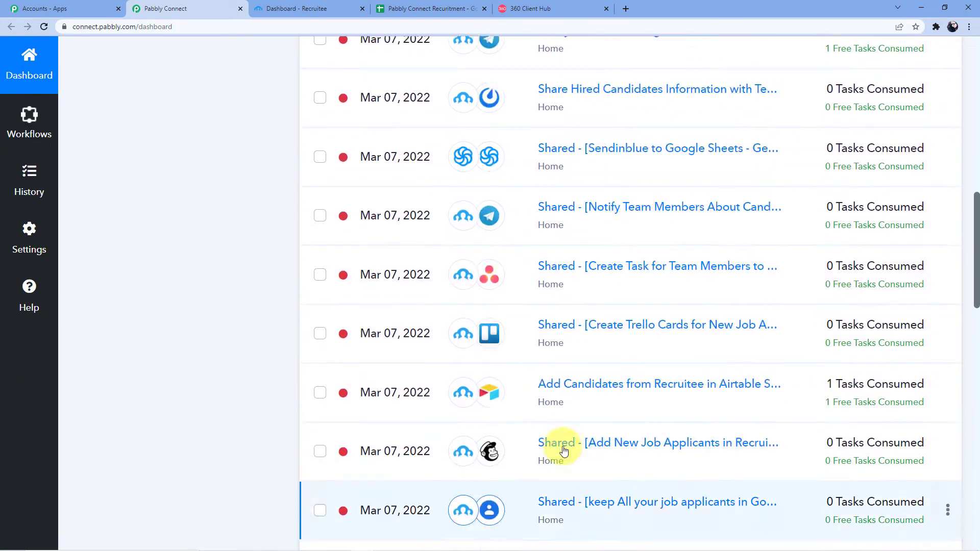
scroll(563, 451, up, 2)
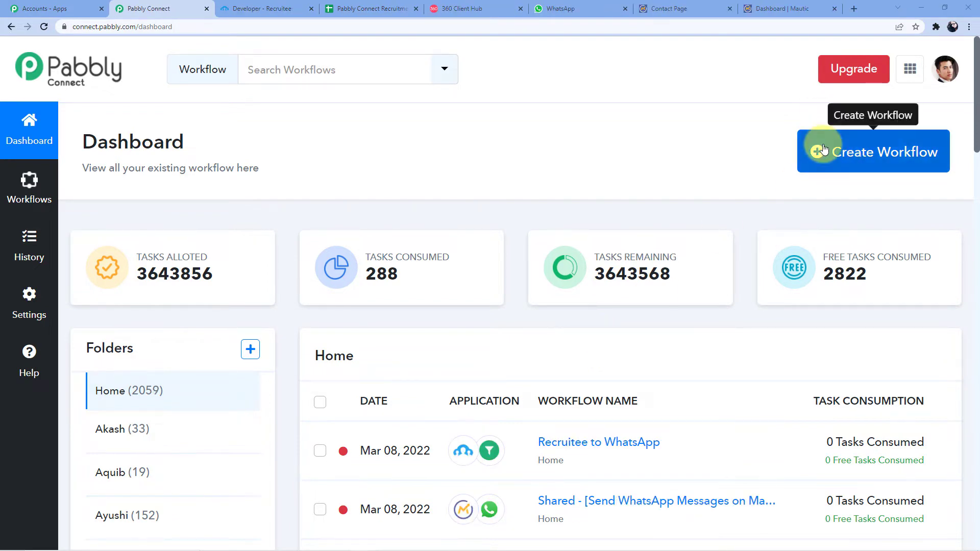
- Start a new workflow named 'Mautic to WhatsApp' and confirm Create
click(820, 149)
click(412, 302)
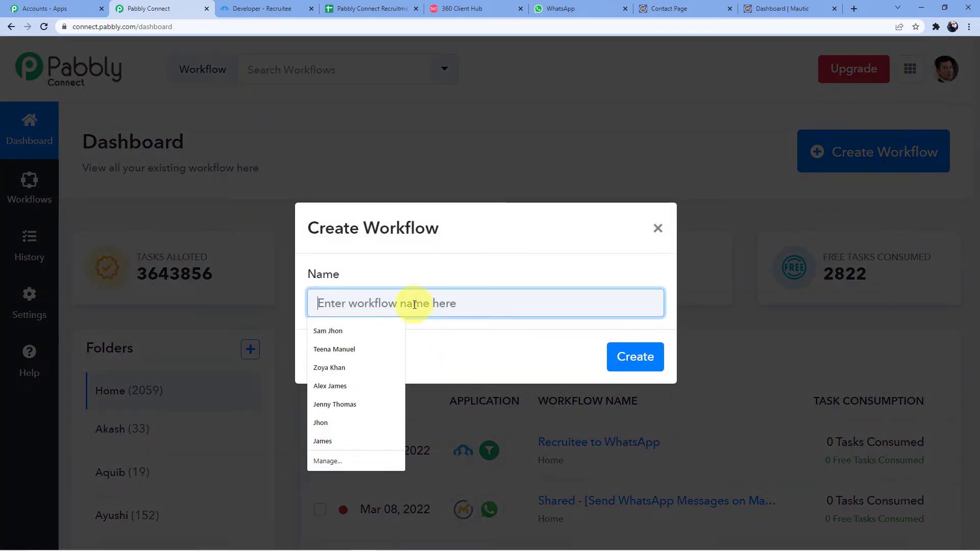
text(Mautic to Whatsapp)
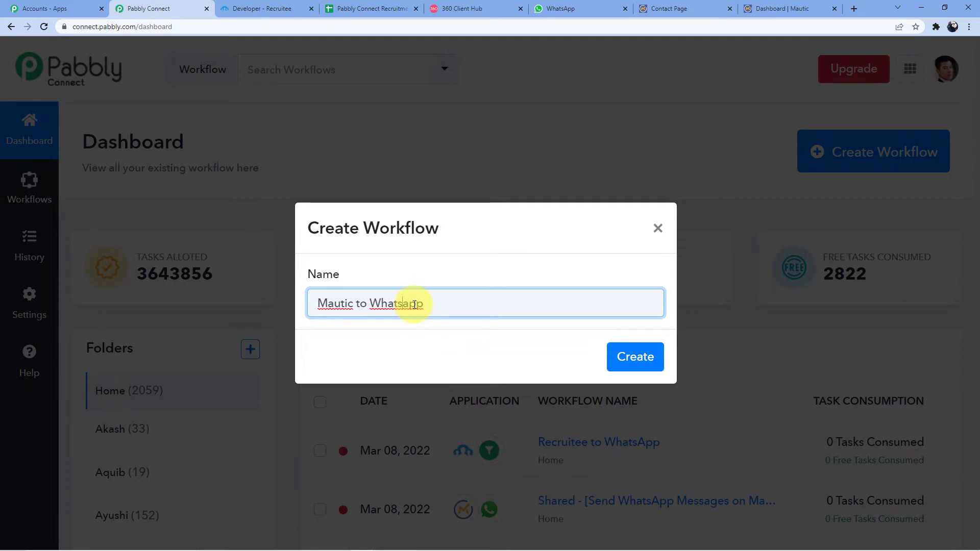
key(Delete)
text(A)
click(635, 364)
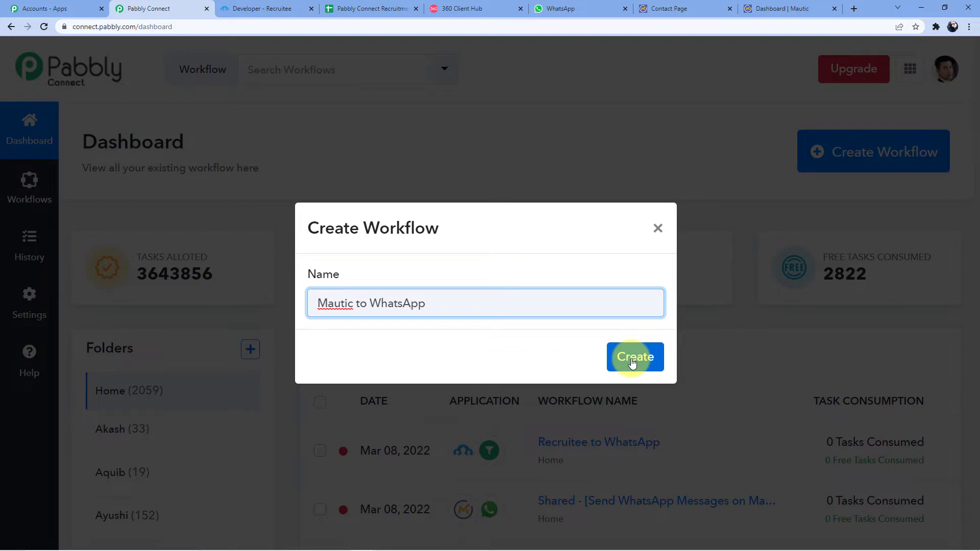
click(633, 364)
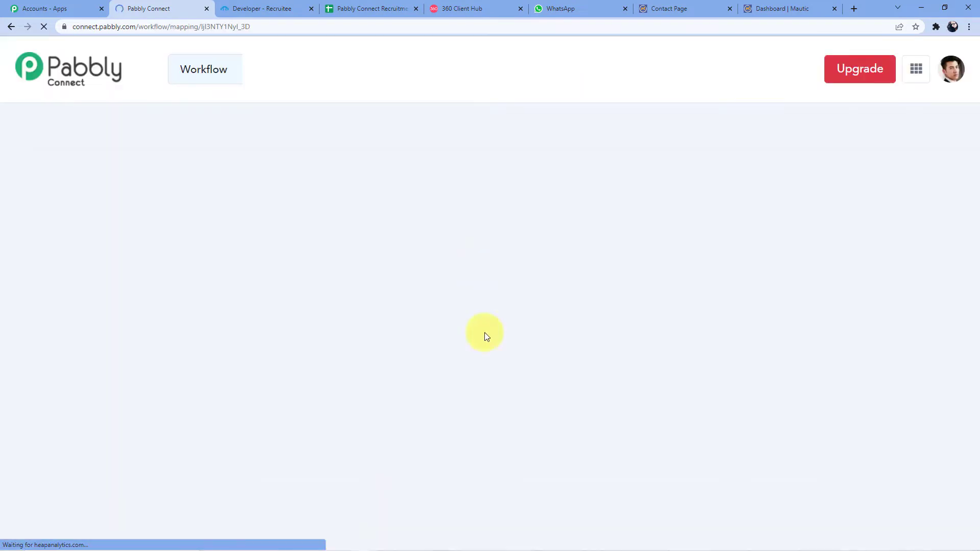
- Search 'Mautic', choose it as the trigger app and show its trigger event list
scroll(379, 326, down, 2)
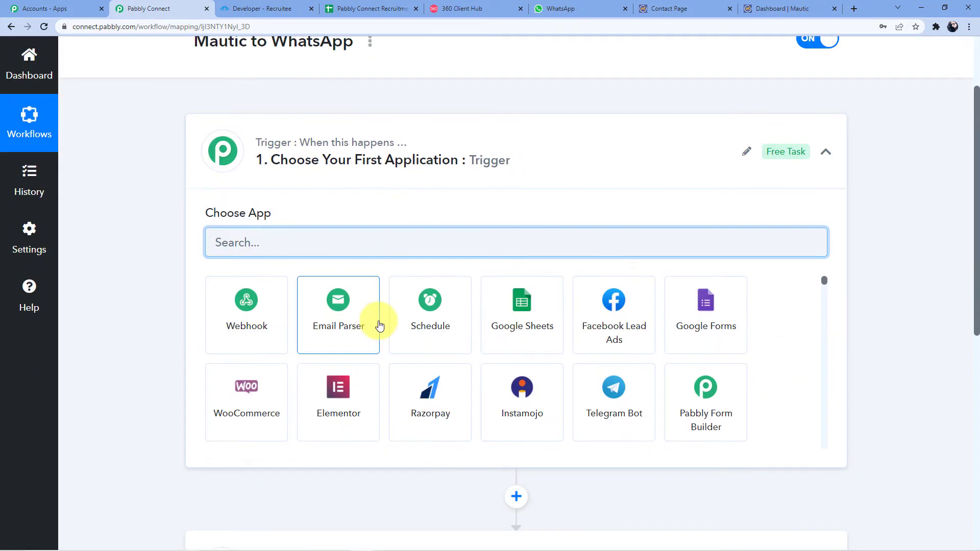
scroll(245, 411, down, 5)
scroll(197, 422, down, 5)
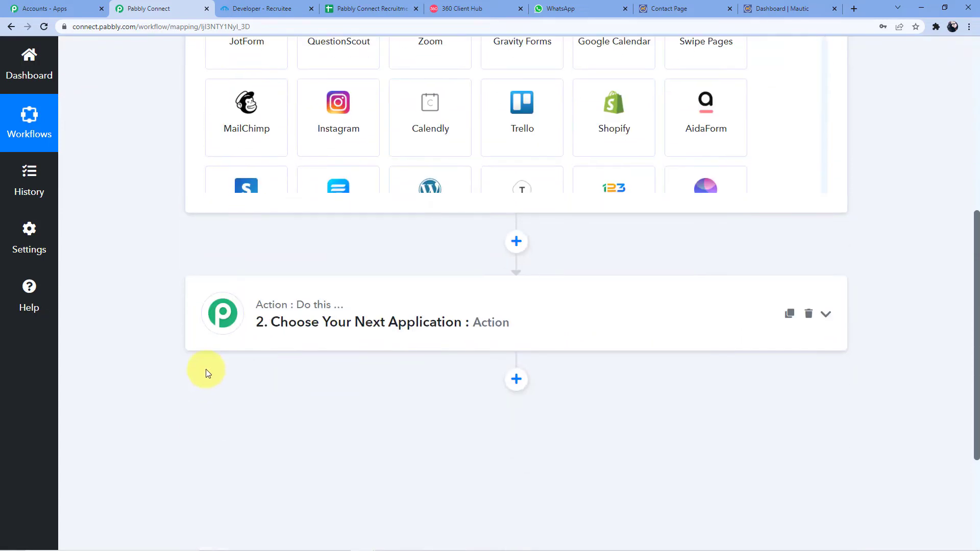
scroll(206, 369, up, 7)
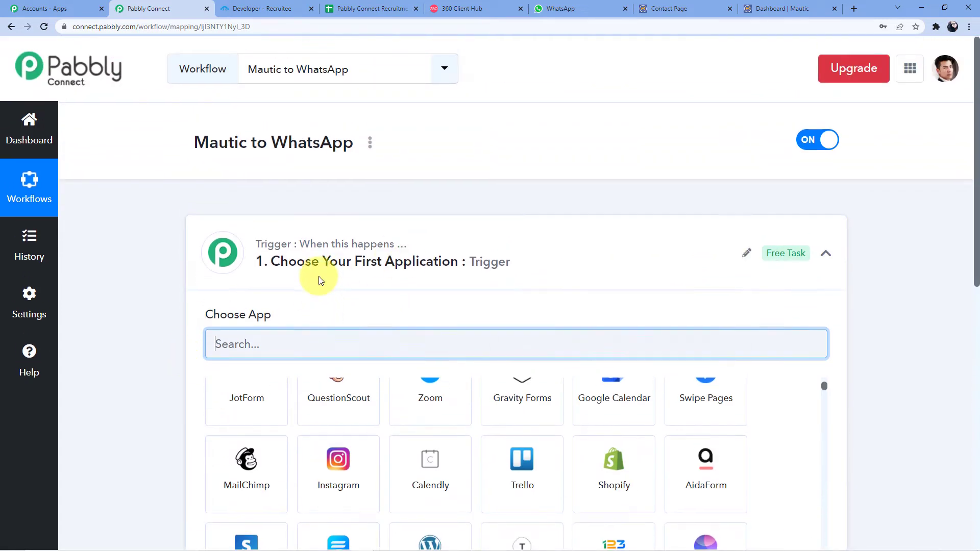
scroll(317, 278, down, 4)
scroll(306, 327, down, 6)
scroll(260, 337, down, 5)
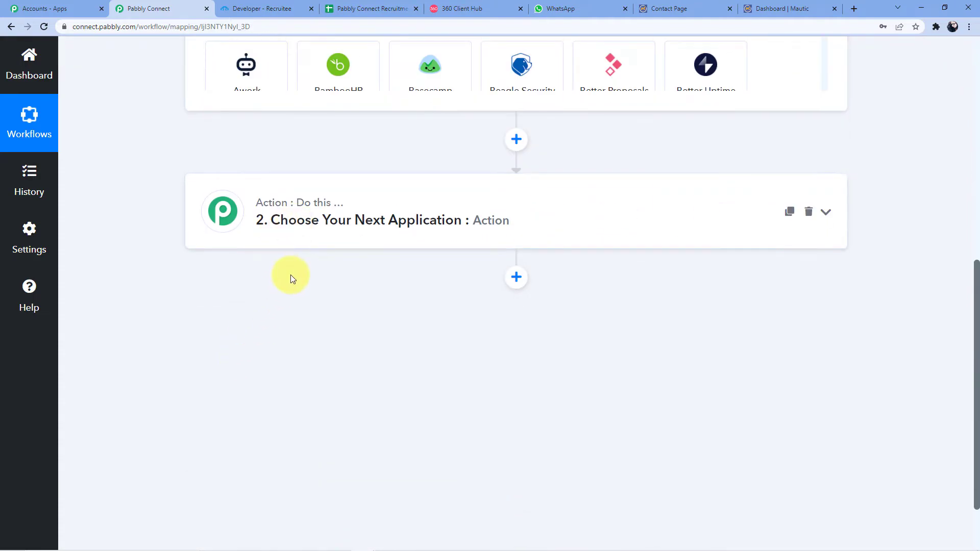
scroll(290, 276, up, 8)
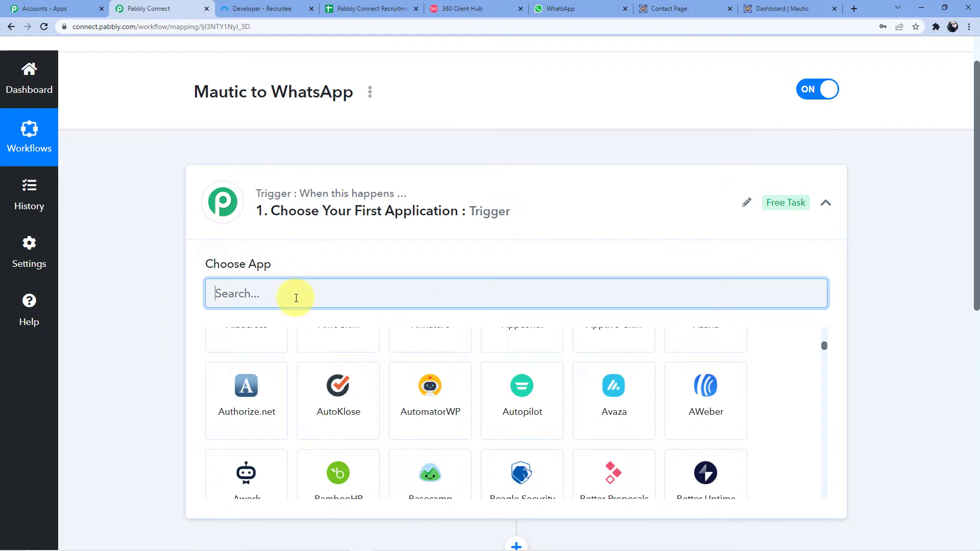
text(May)
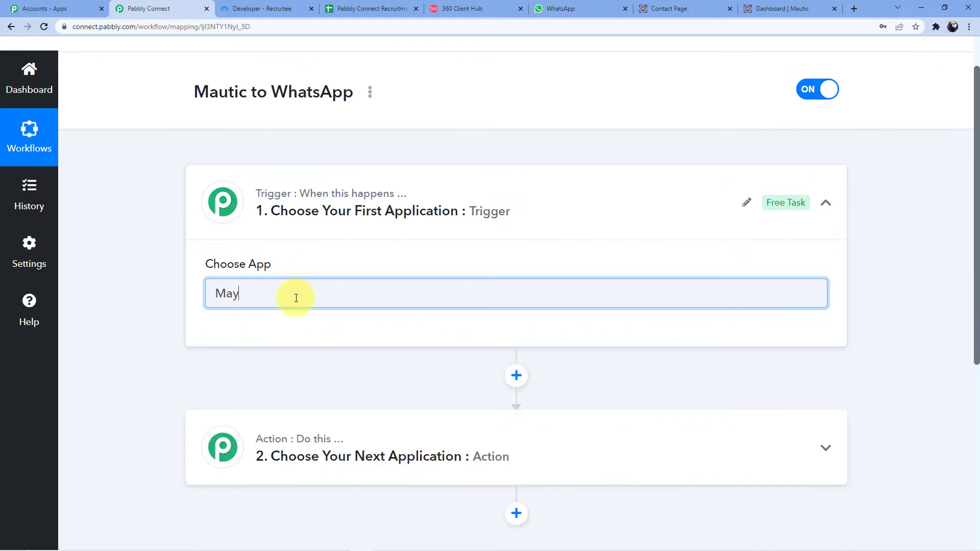
key(BackSpace)
text(utic)
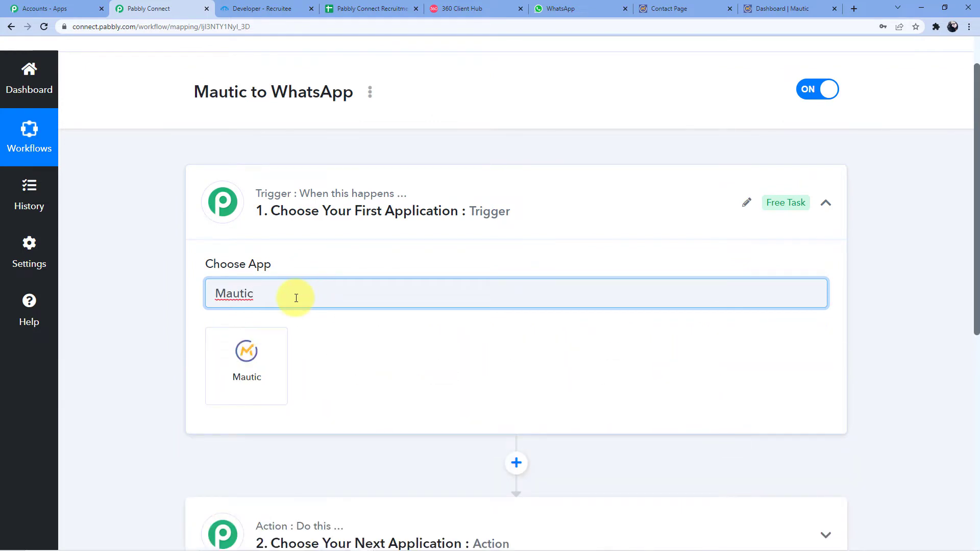
click(232, 356)
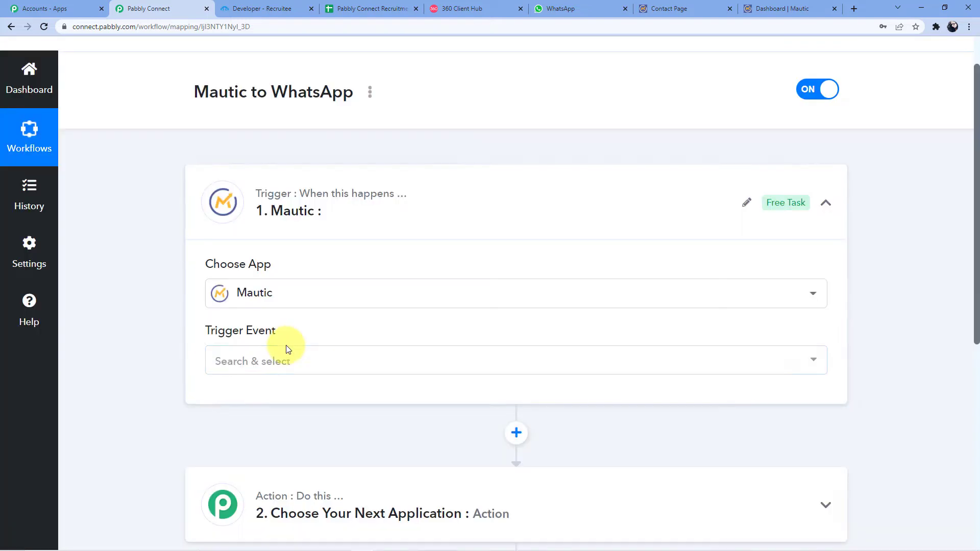
click(283, 355)
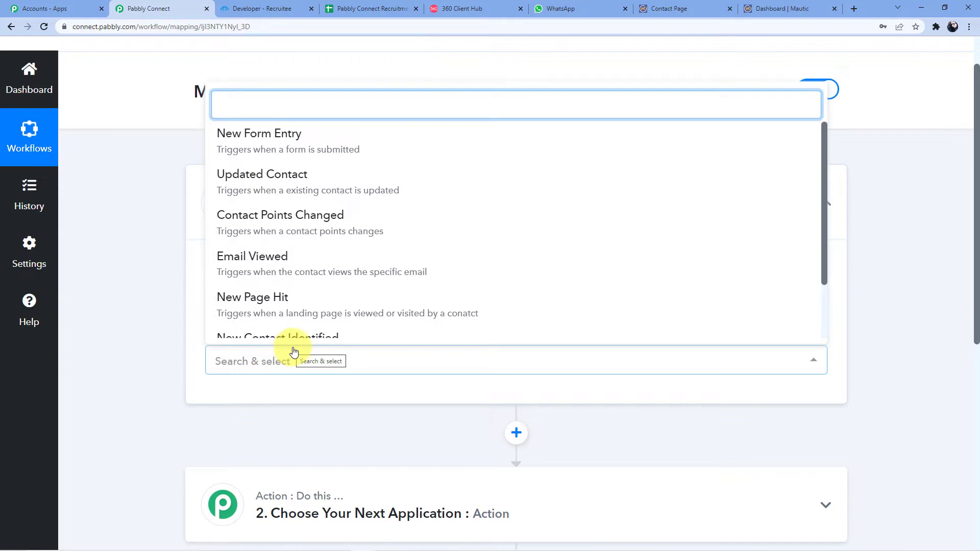
- Set the Mautic trigger event to New Form Entry and scroll down to its webhook URL
click(275, 128)
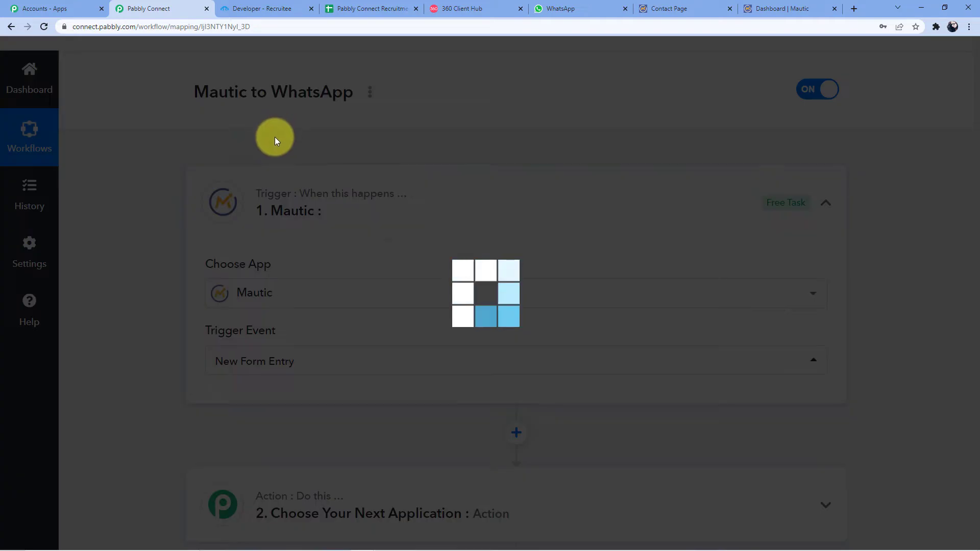
scroll(275, 146, down, 2)
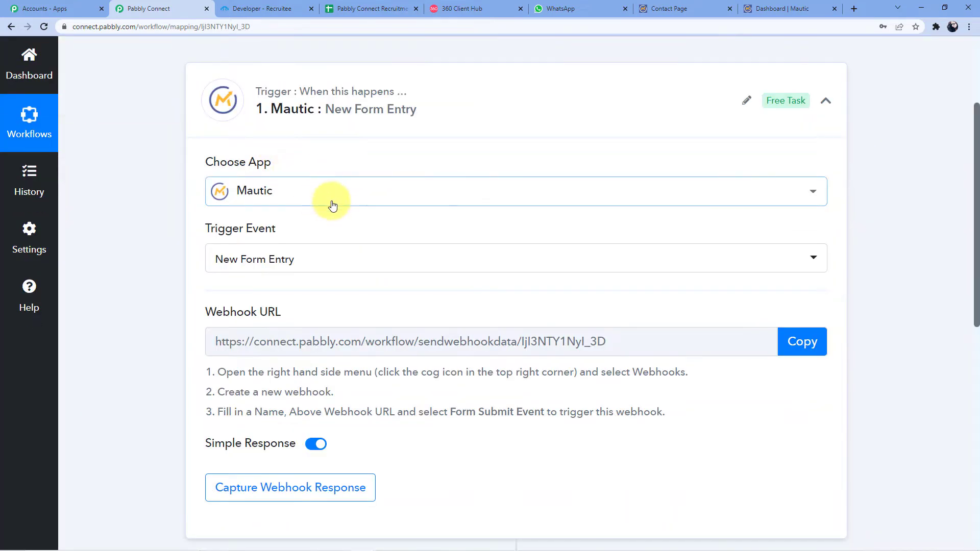
scroll(334, 208, down, 3)
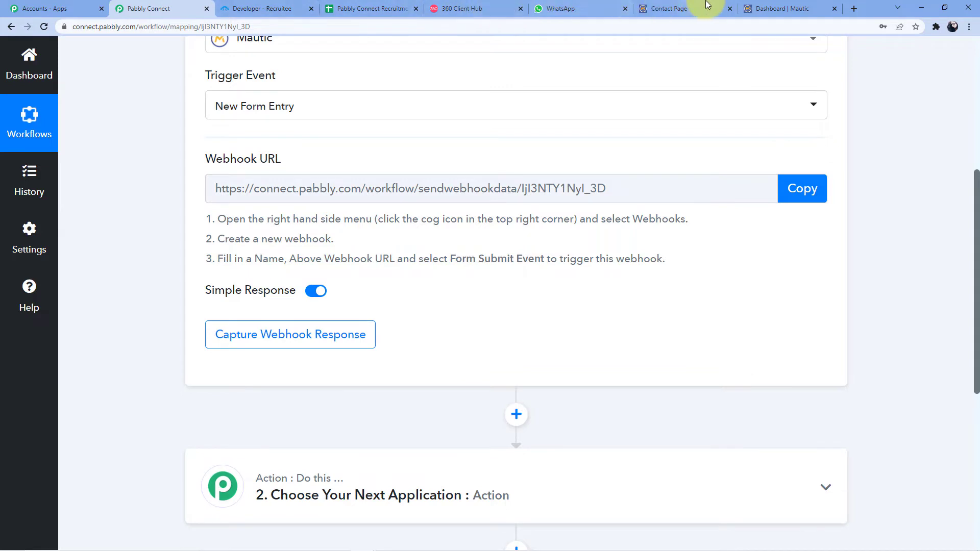
- Go to Mautic's Webhooks list through Settings and unpublish the 'contact form' webhook
click(747, 7)
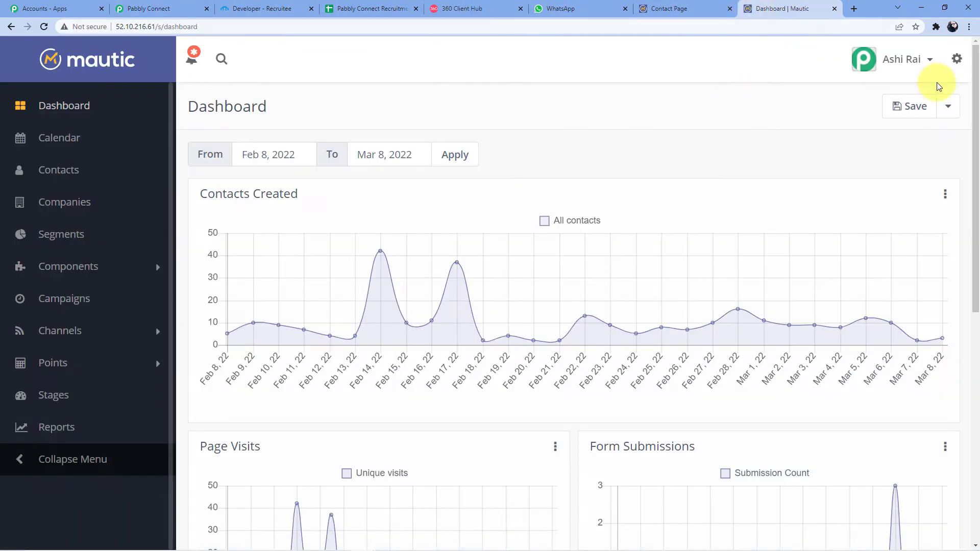
click(907, 60)
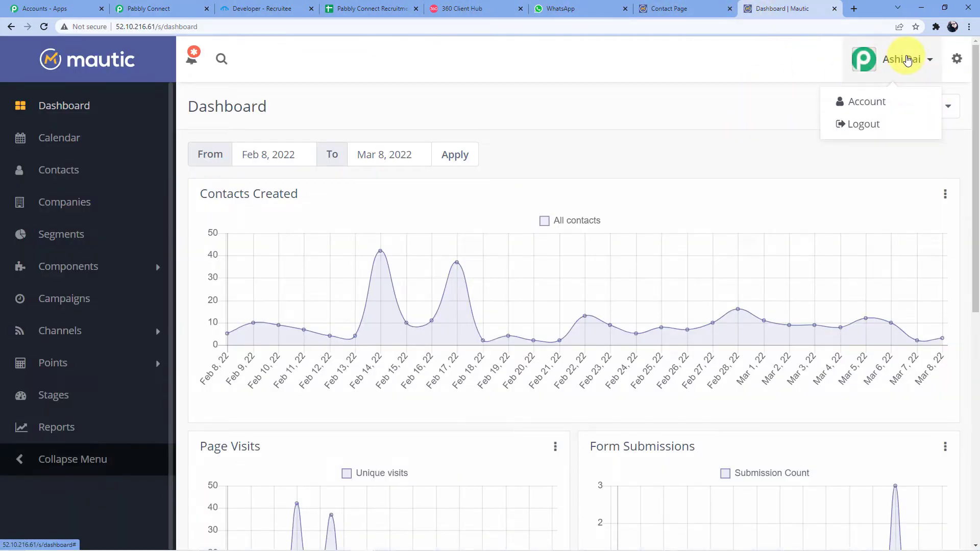
click(868, 101)
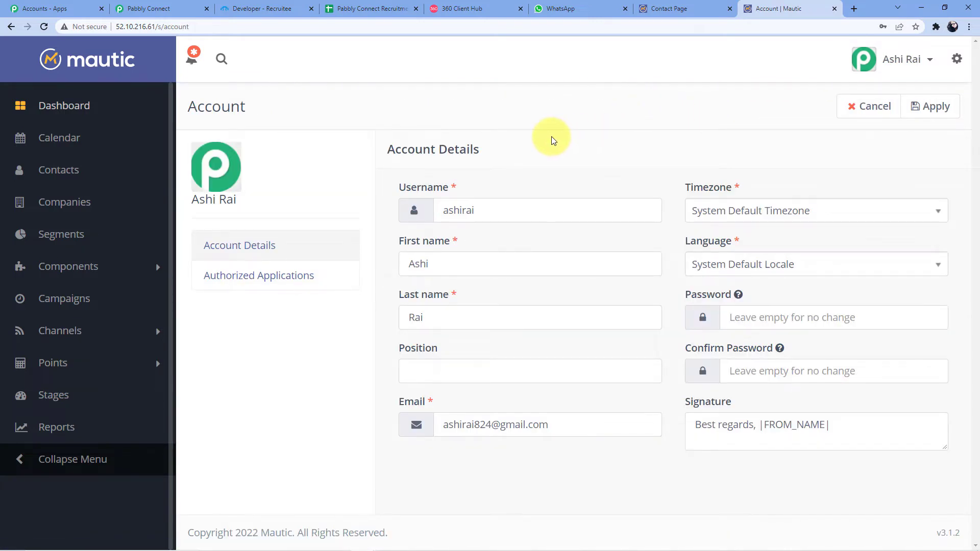
click(957, 60)
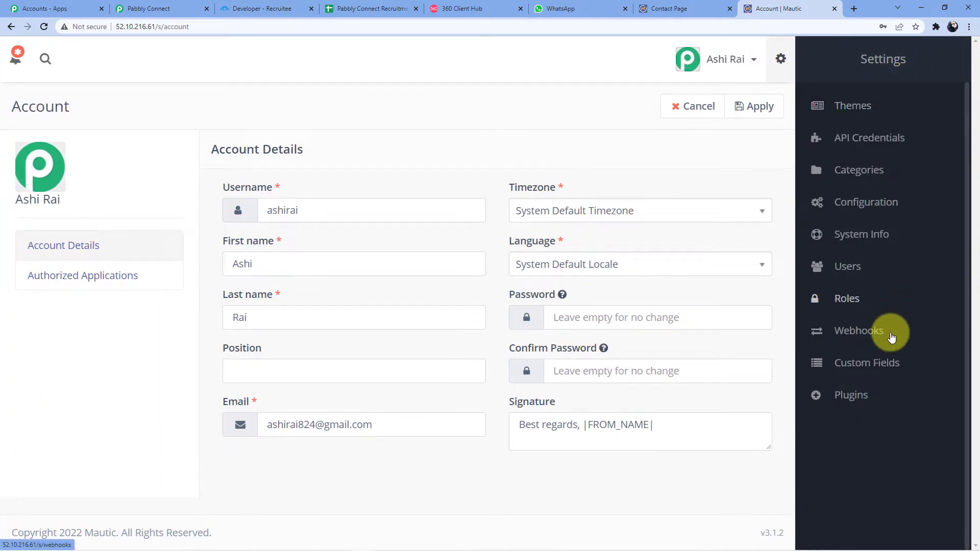
click(883, 331)
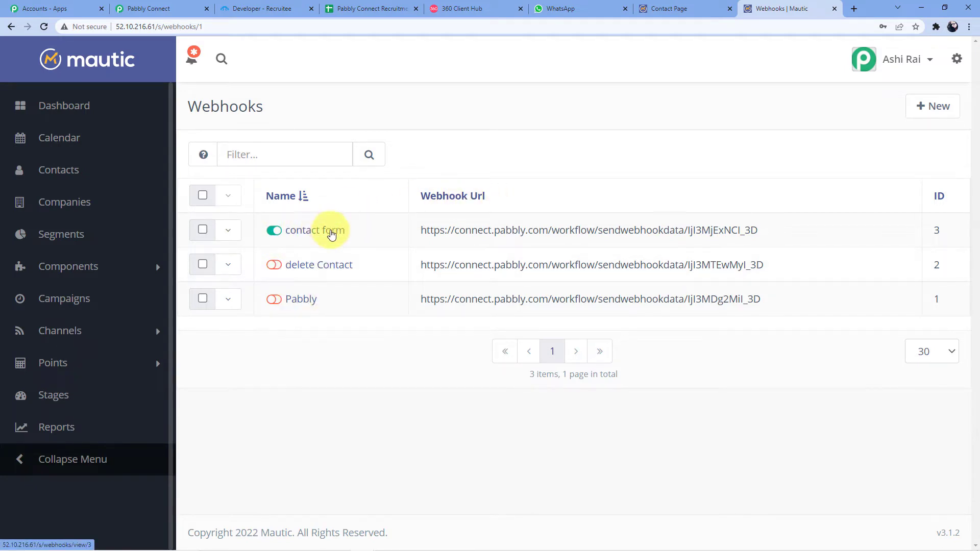
click(275, 231)
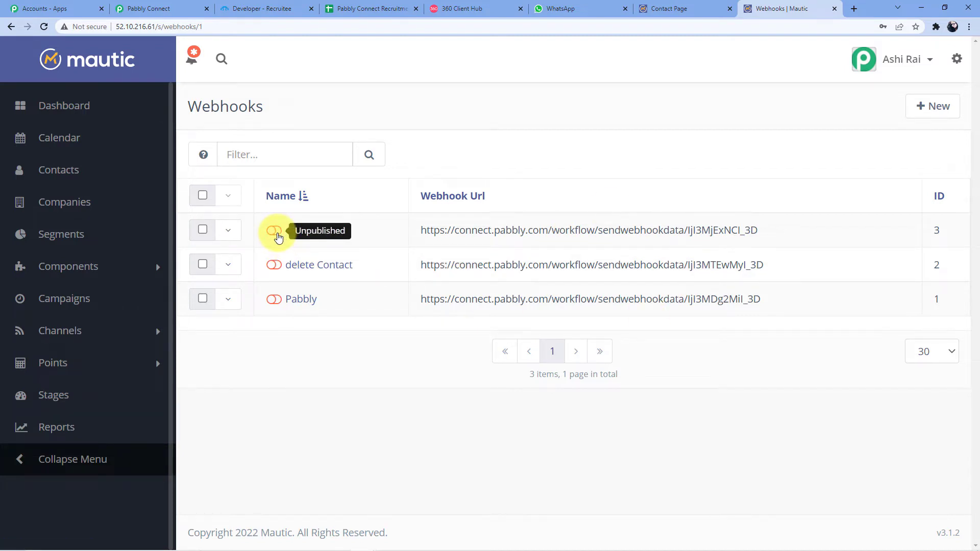
- Name a new Mautic webhook 'Mautic to WhatsApp', then return to Pabbly's webhook URL
click(910, 107)
click(331, 182)
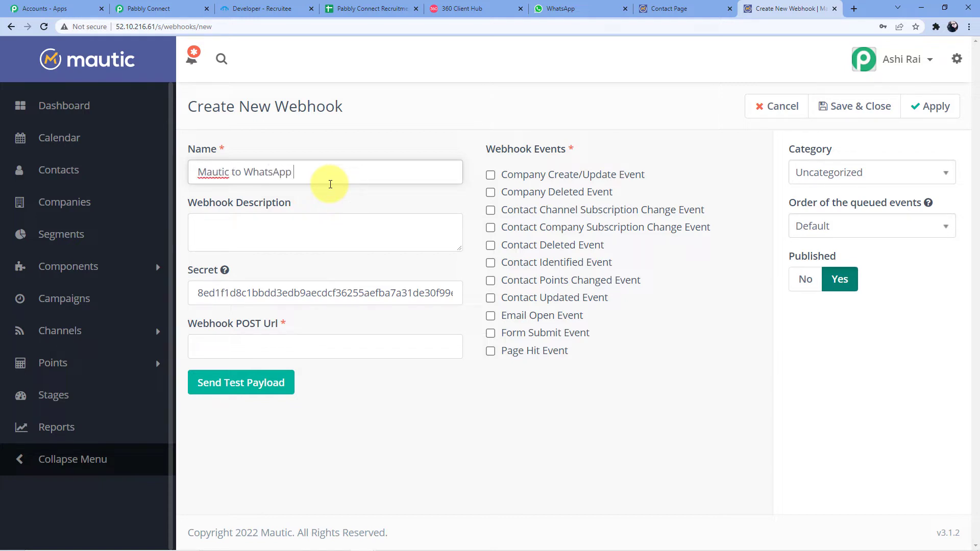
text(Mautic to WhatsApp)
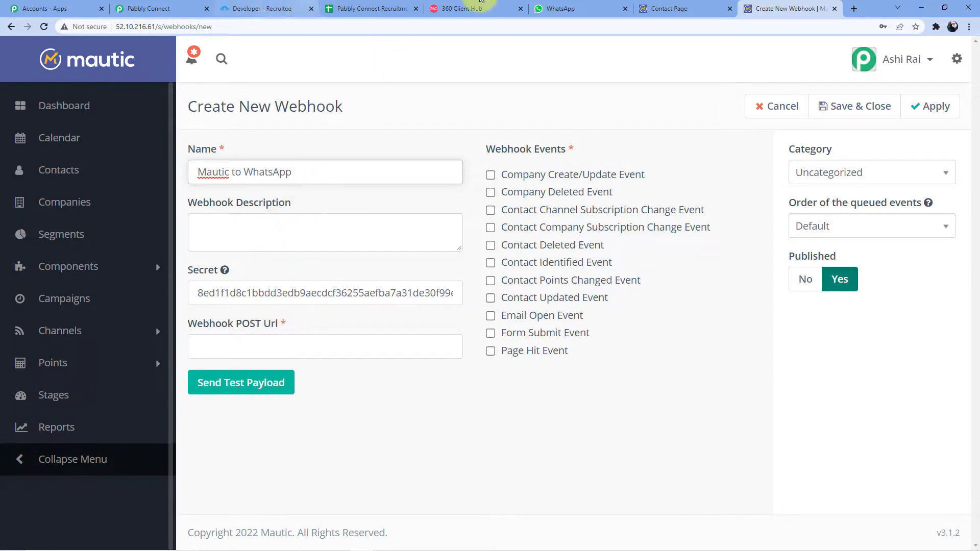
click(185, 7)
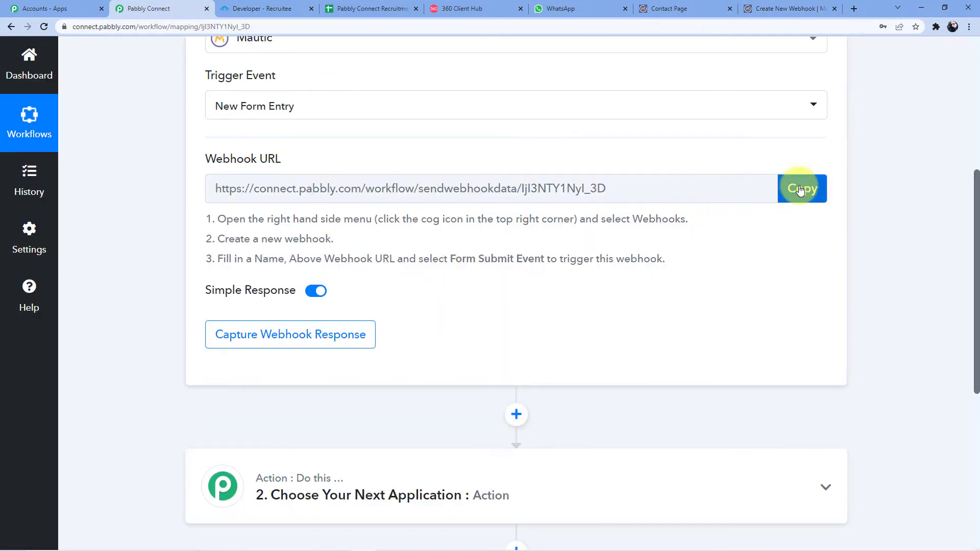
- Paste Pabbly's copied webhook URL into the Mautic webhook's POST Url field
click(801, 191)
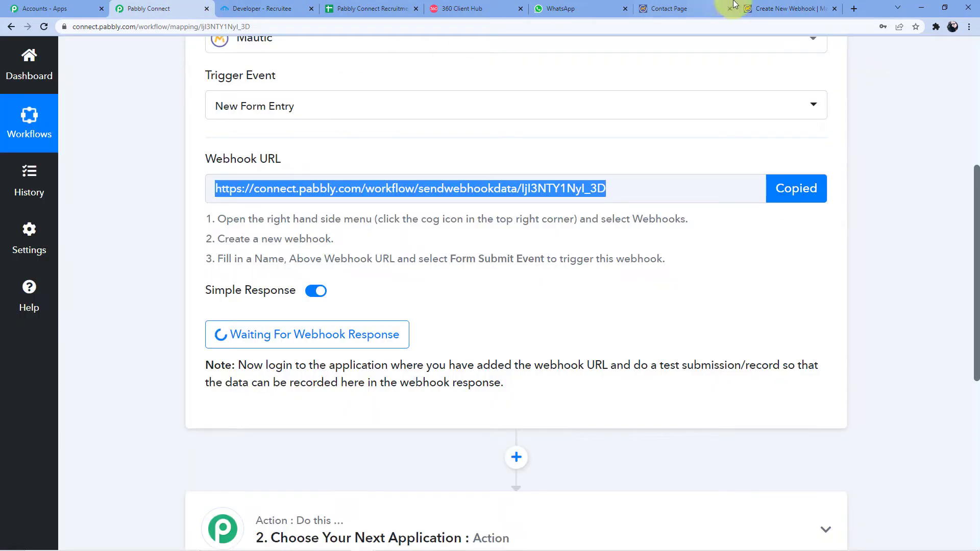
click(780, 8)
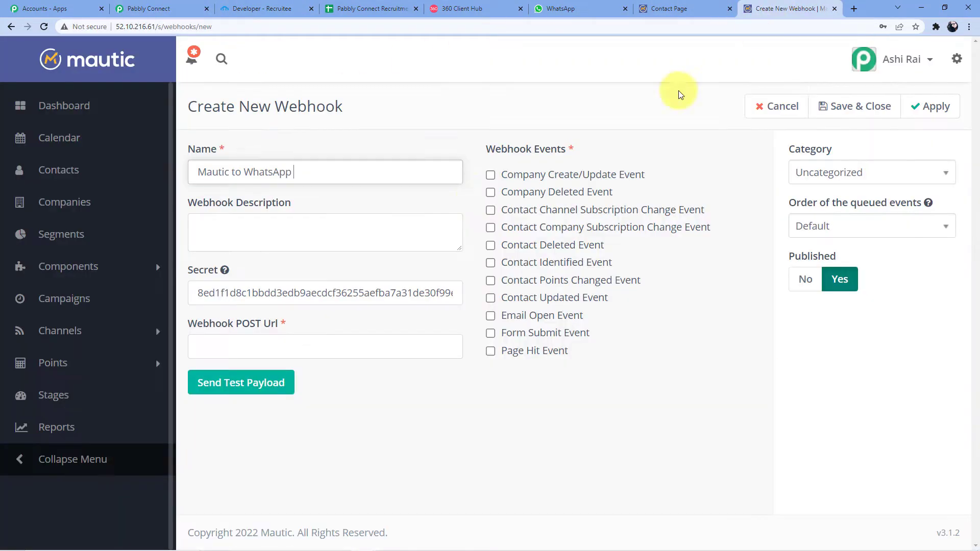
click(213, 345)
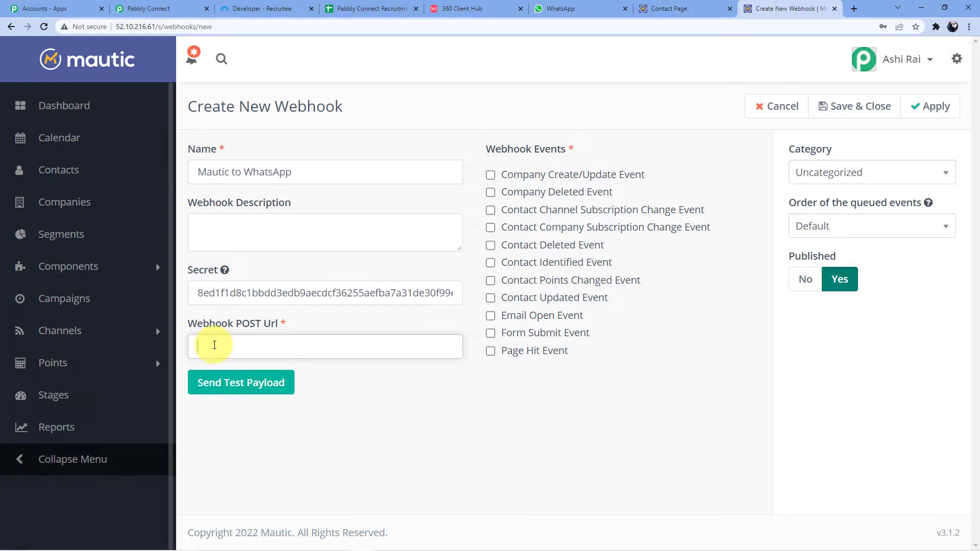
key(ctrl+v)
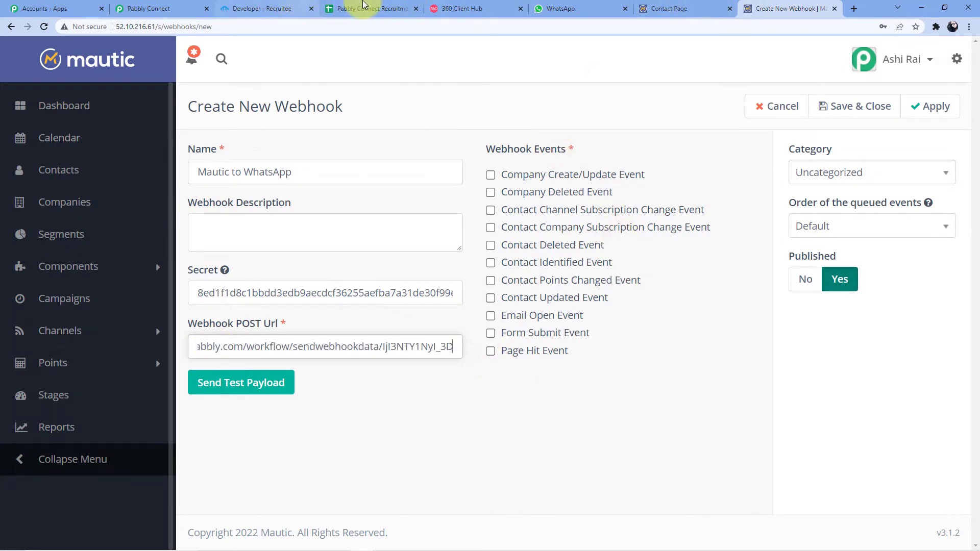
- Enable Form Submit Event, keep category Uncategorized and Published Yes, and save the webhook
click(164, 9)
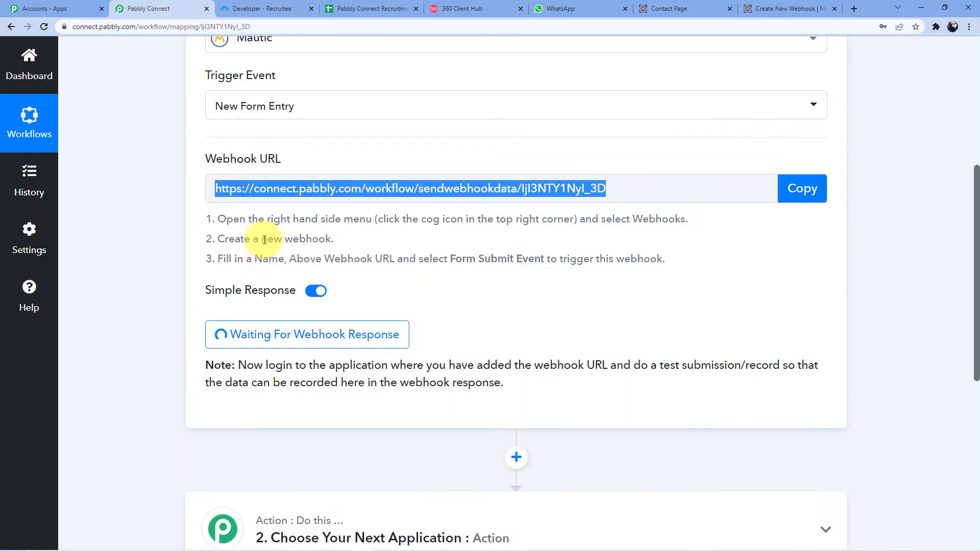
drag(448, 261, 545, 260)
click(780, 9)
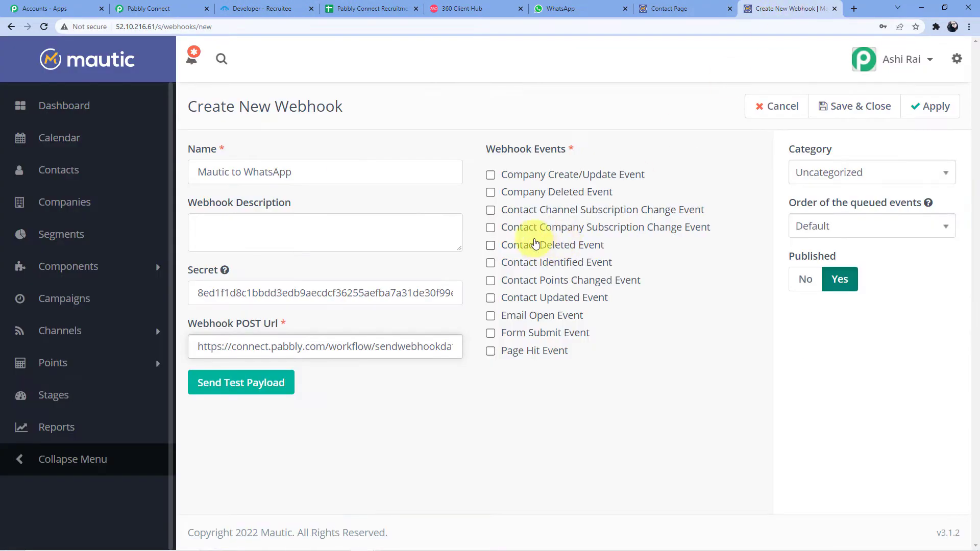
click(491, 334)
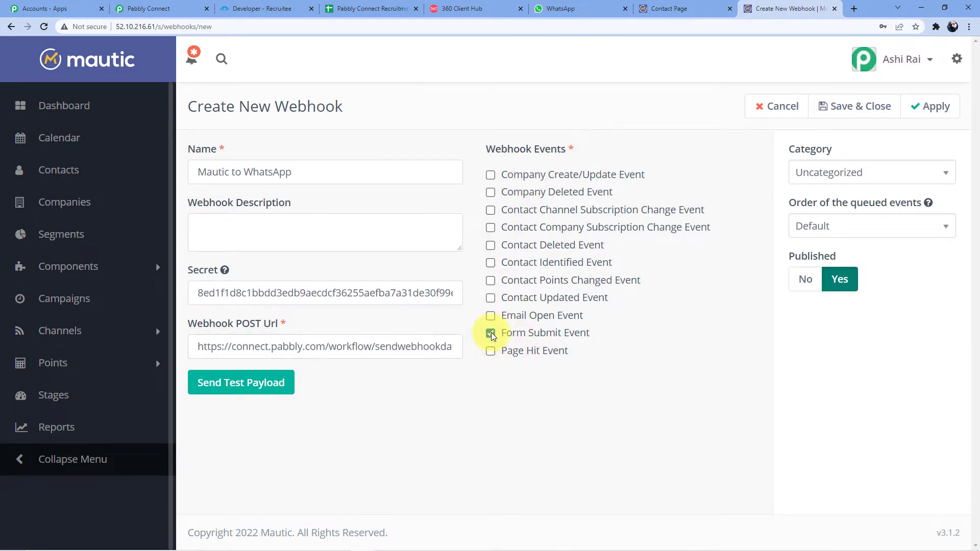
click(821, 174)
click(826, 171)
click(843, 175)
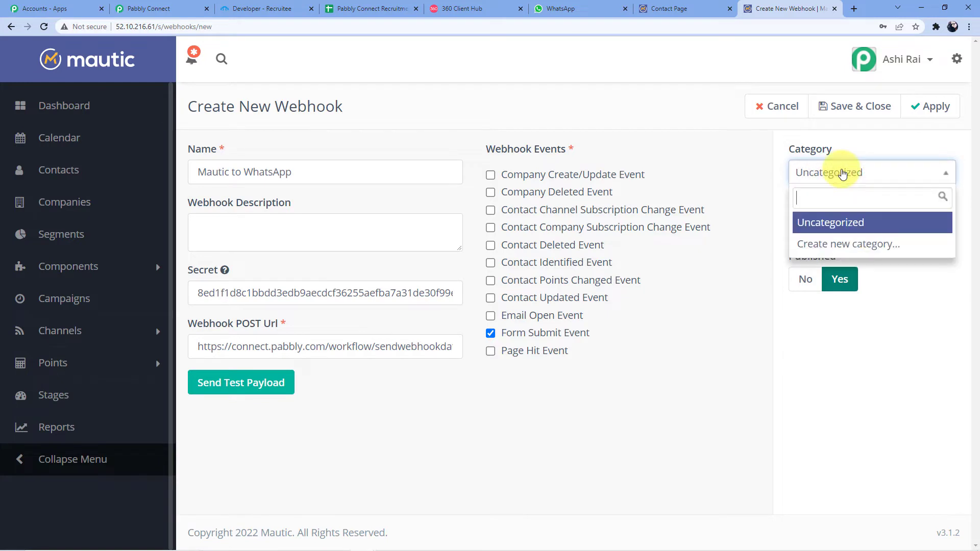
click(843, 174)
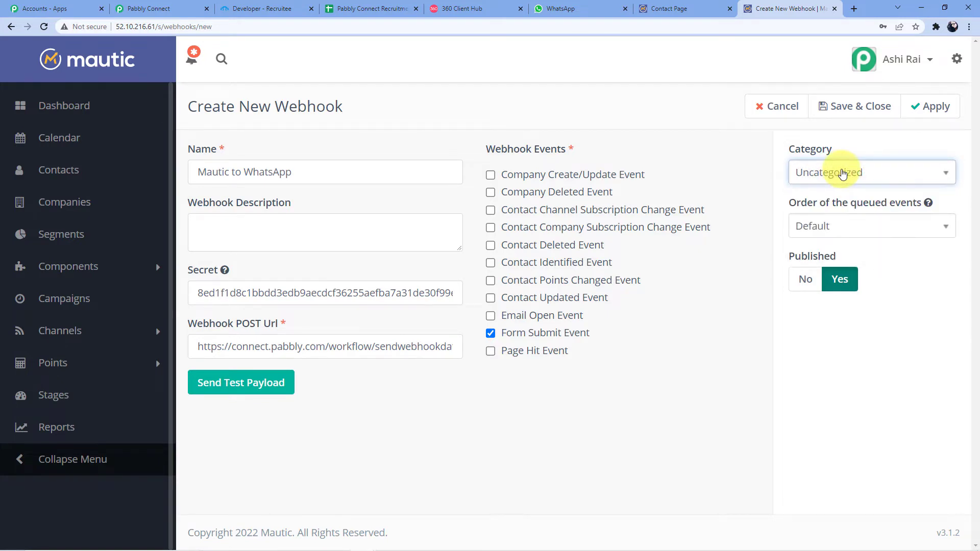
click(845, 281)
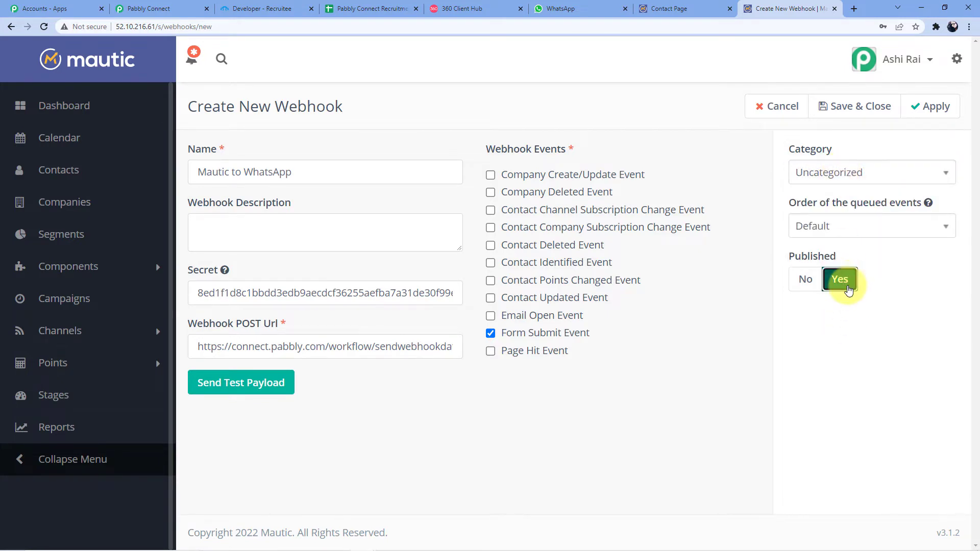
click(923, 110)
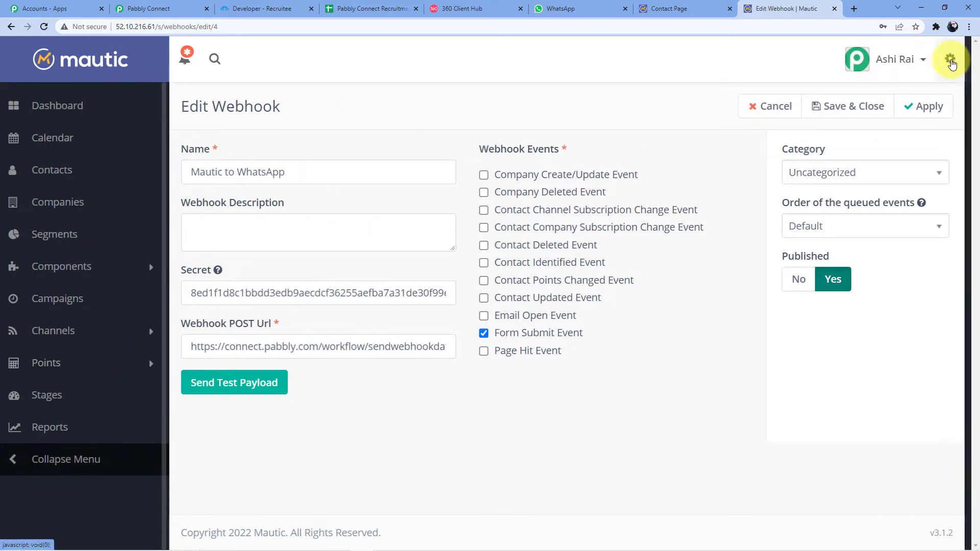
- Return to Mautic's Webhooks list, then switch to the Contact Form page
click(955, 58)
click(871, 329)
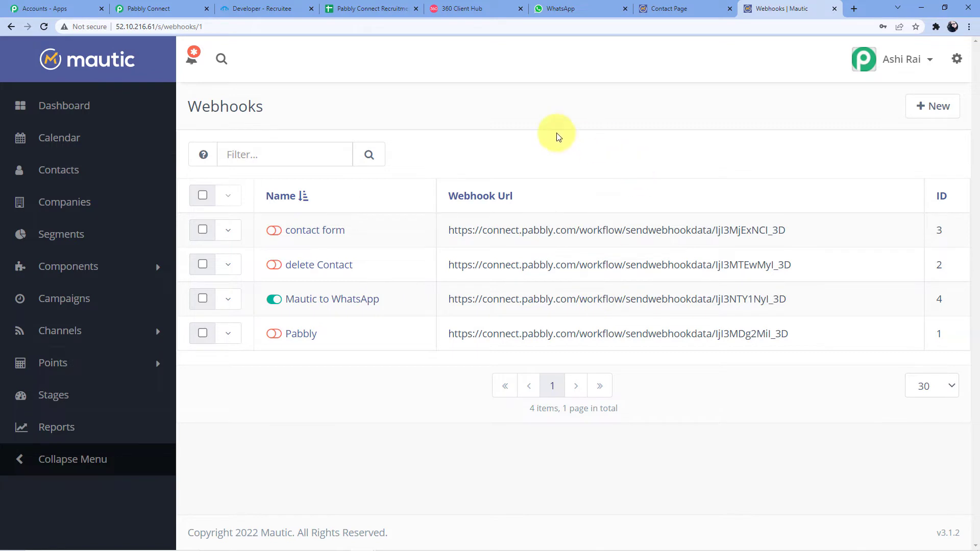
click(656, 9)
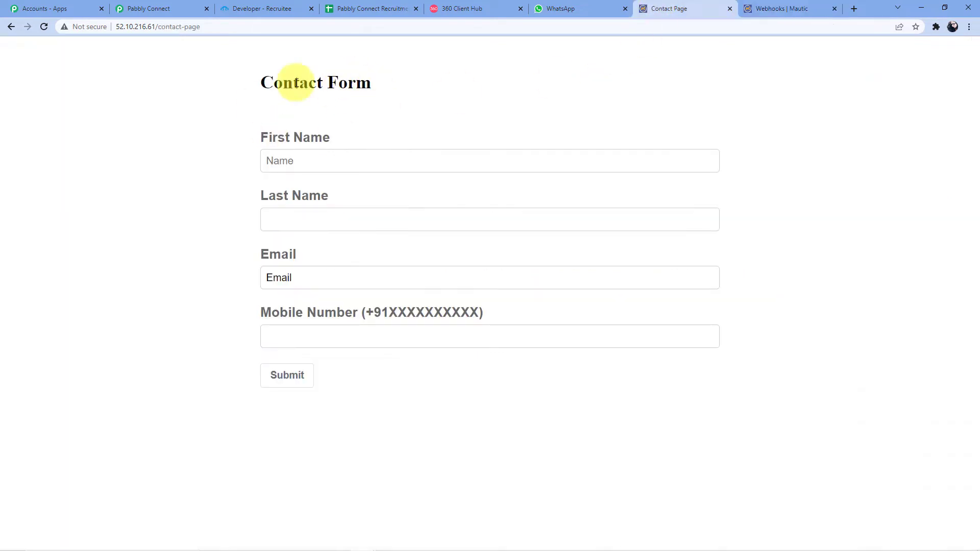
- Reload the Contact Form page and confirm the Pabbly workflow is waiting for a webhook response
click(275, 23)
key(Return)
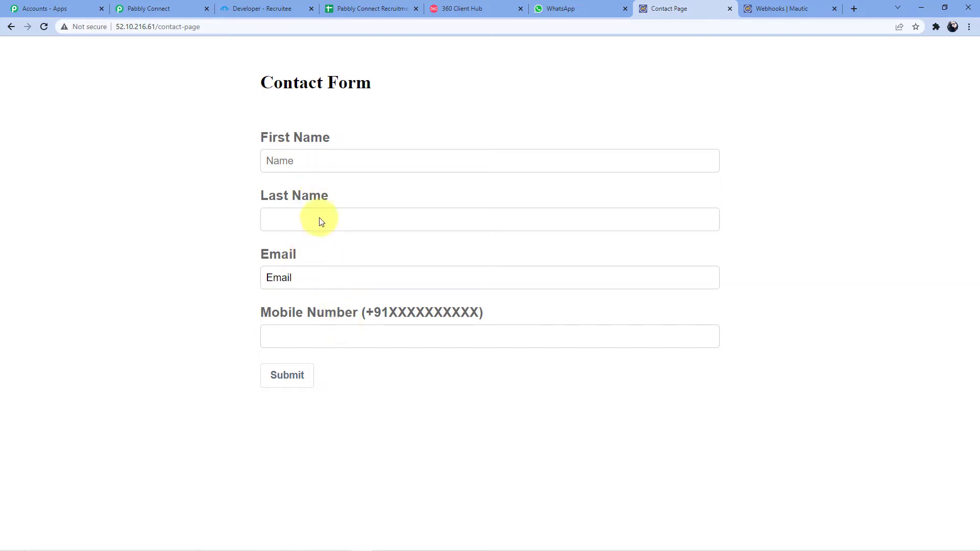
click(151, 6)
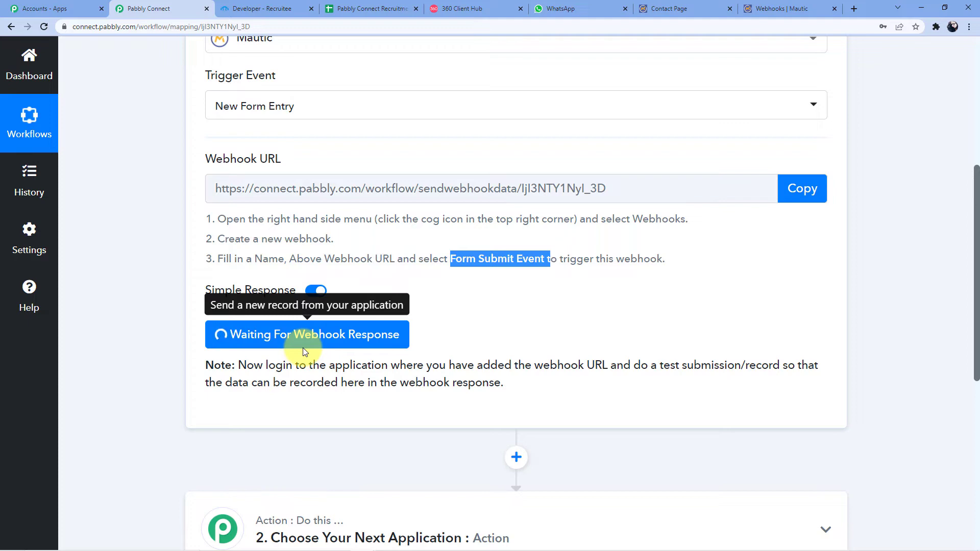
click(770, 6)
click(699, 9)
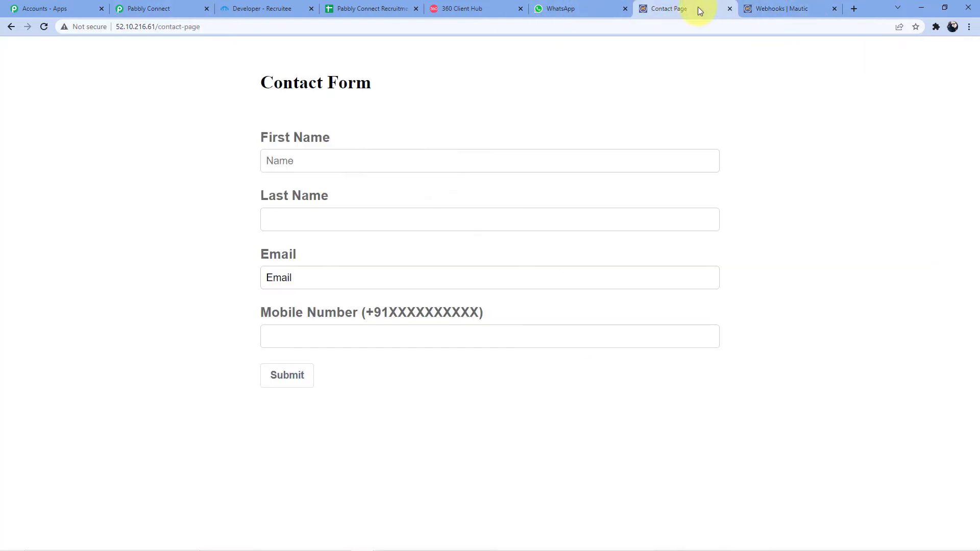
- Submit the Contact Form with a test first name, last name, e-mail and +91 mobile number
click(375, 153)
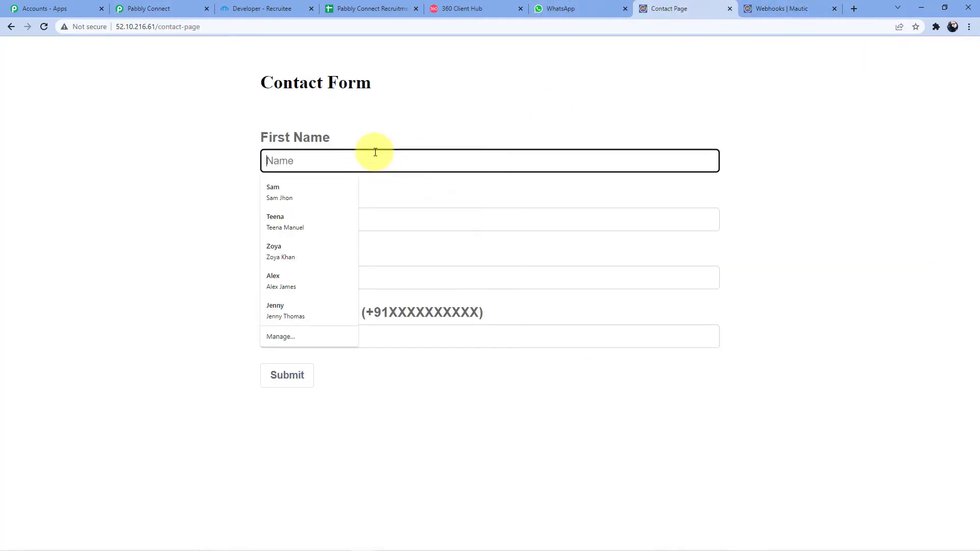
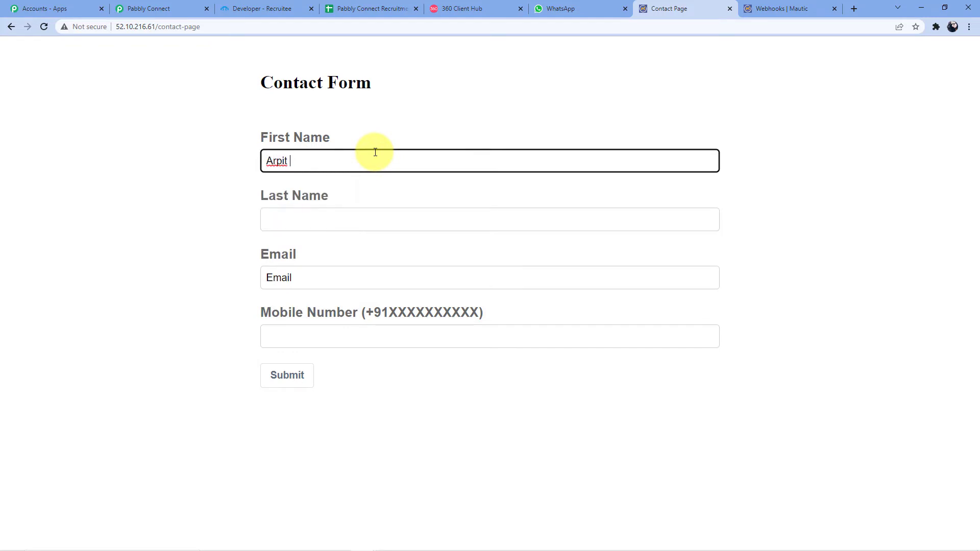
click(330, 213)
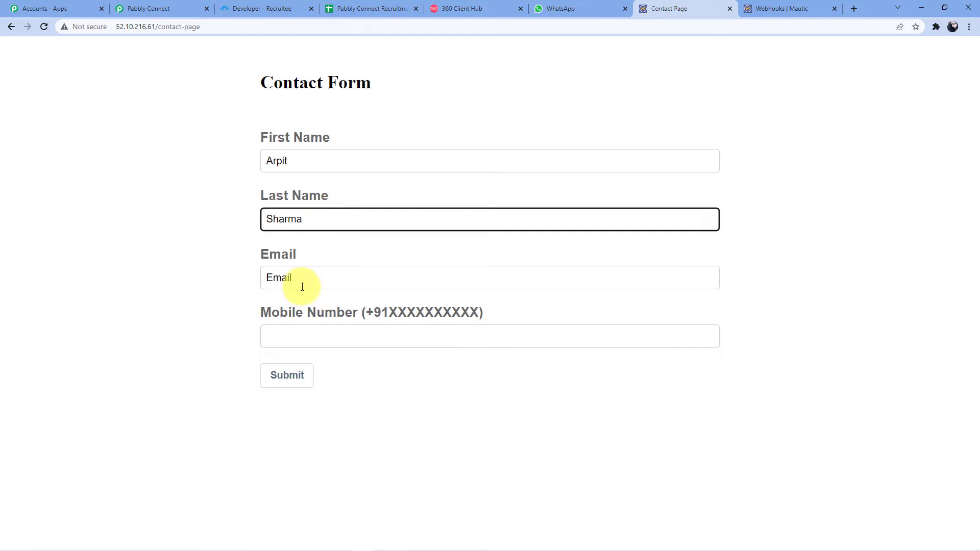
click(302, 287)
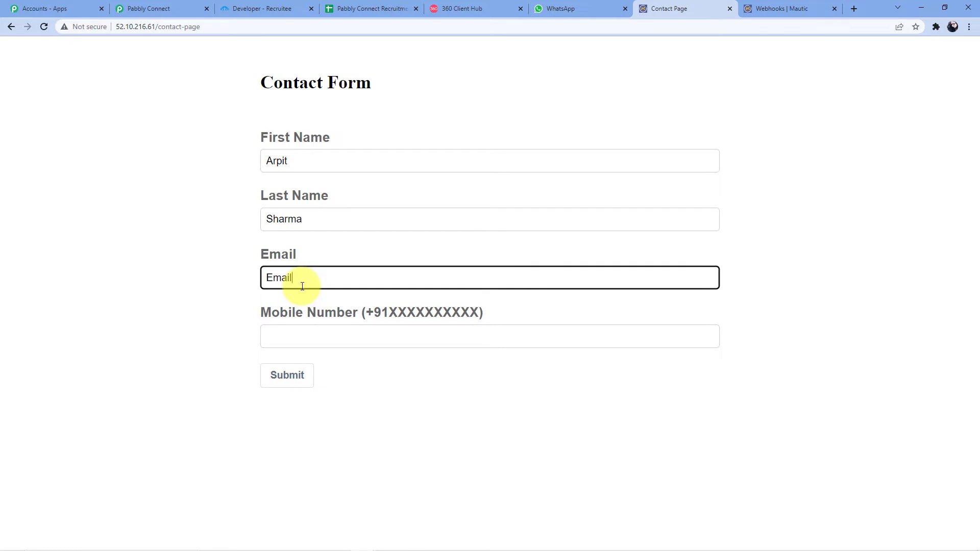
key(BackSpace)
key(BackSpace)
key(BackSpace)
key(BackSpace)
key(BackSpace)
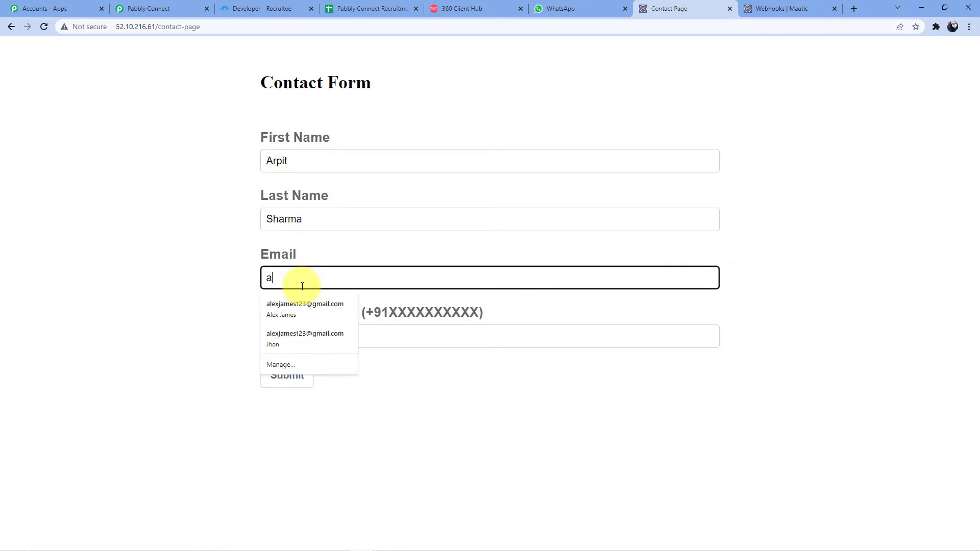
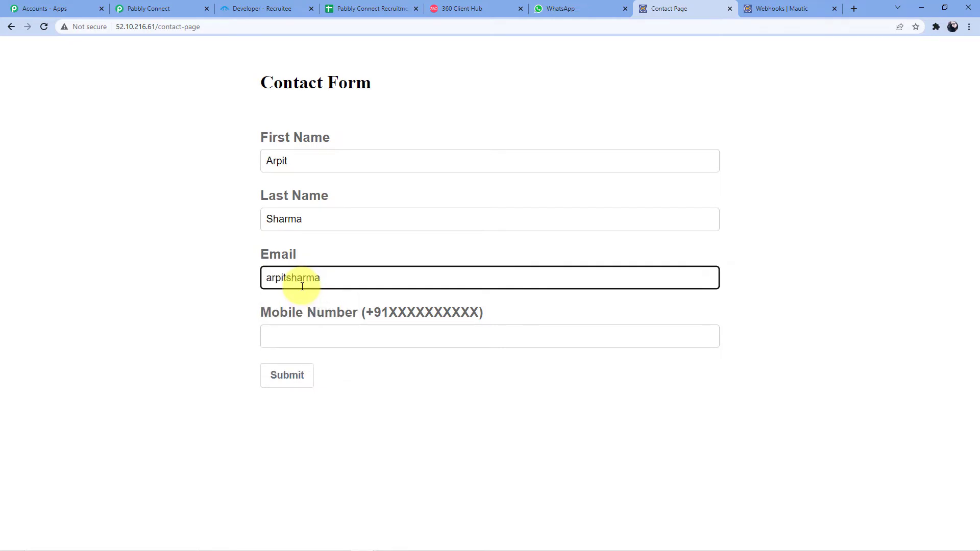
click(313, 330)
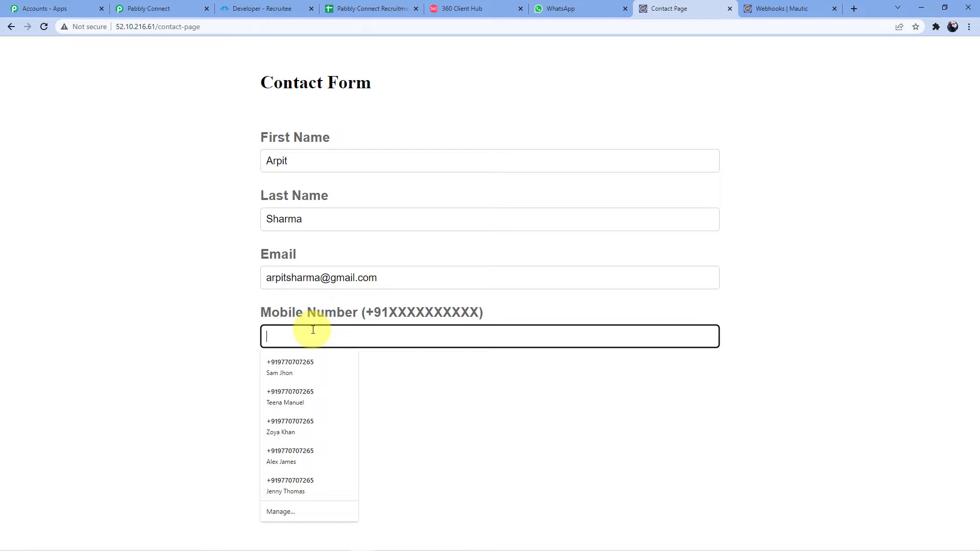
text(91)
key(Home)
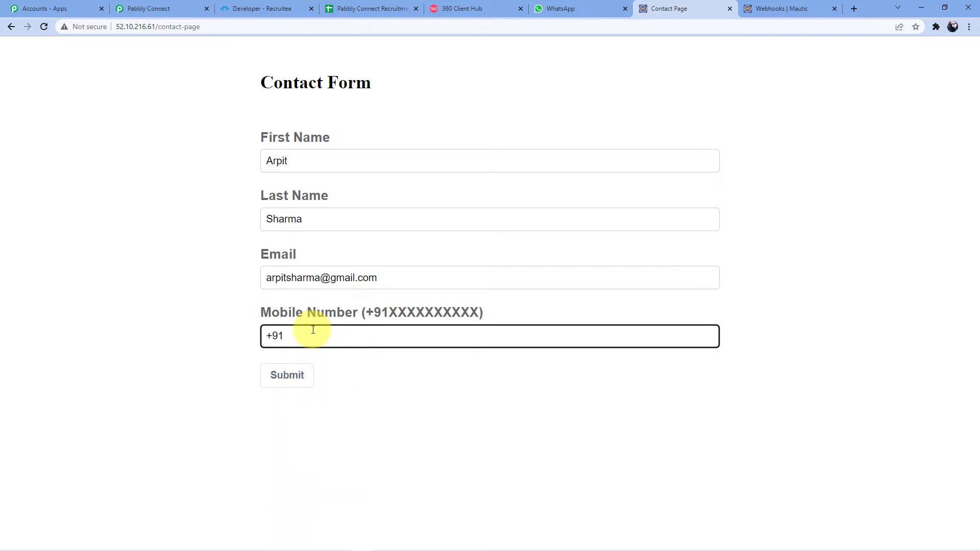
click(289, 376)
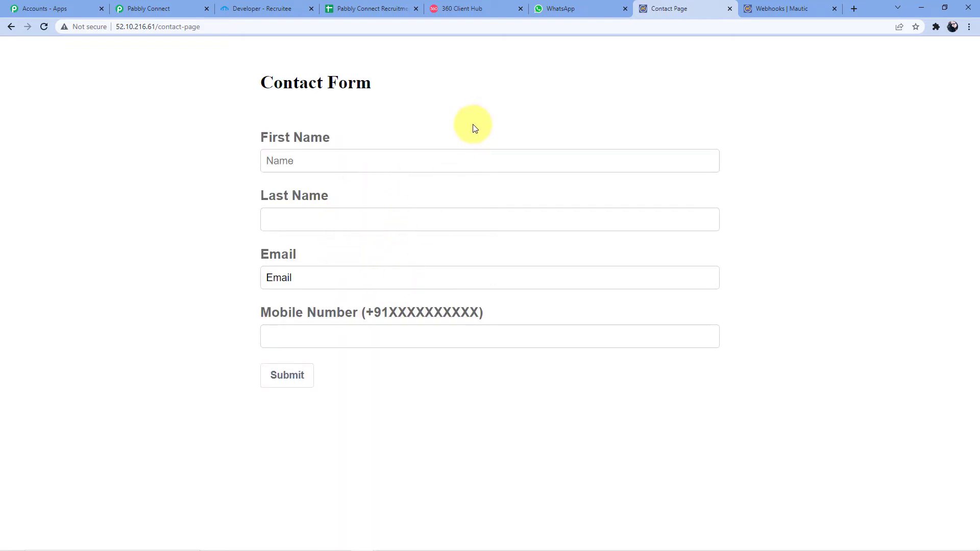
- Return to the Pabbly workflow and scroll through the received Mautic response data
click(172, 8)
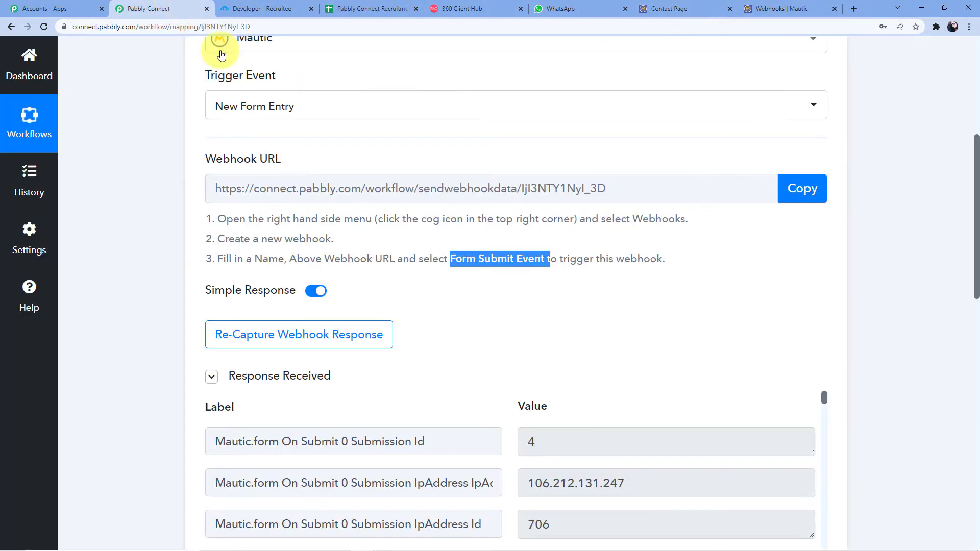
scroll(522, 221, down, 4)
scroll(656, 277, down, 8)
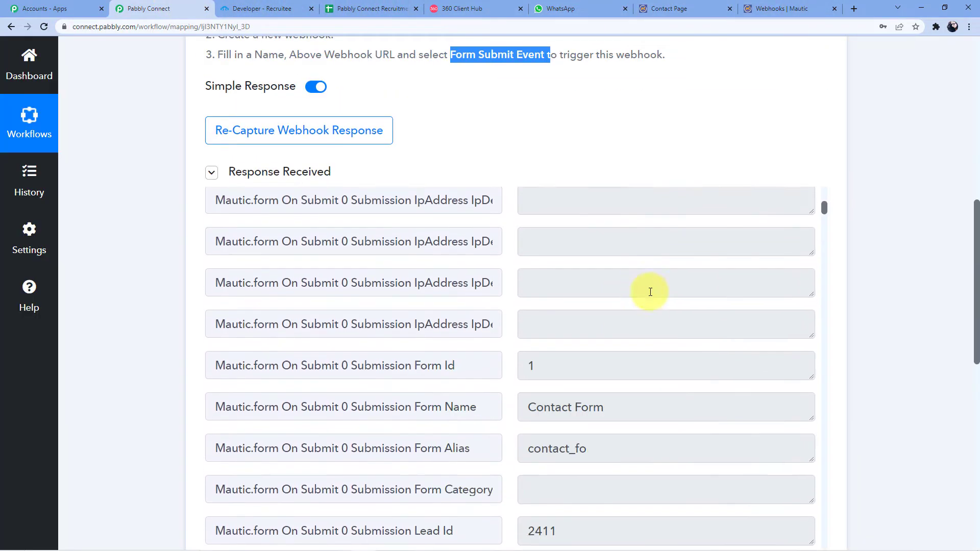
scroll(976, 266, down, 4)
scroll(580, 296, up, 3)
scroll(586, 221, down, 10)
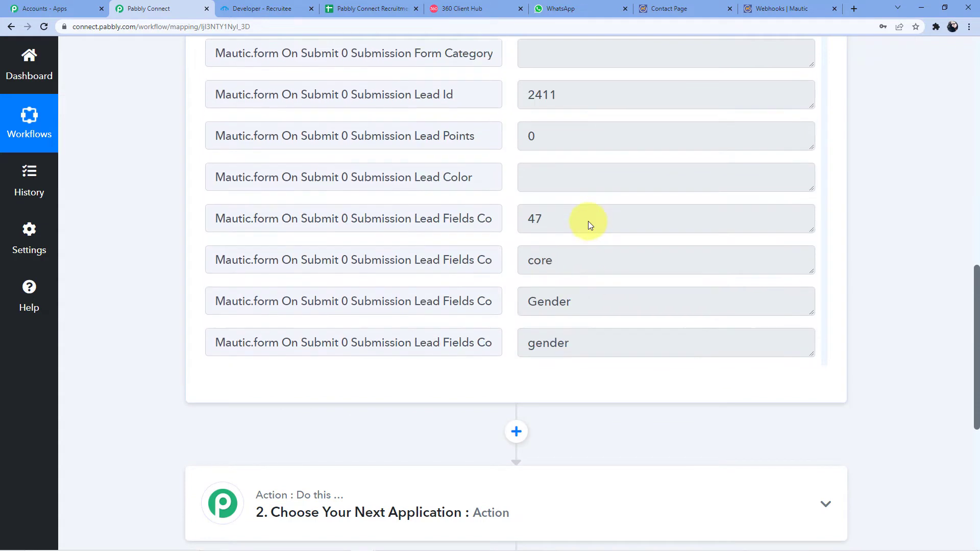
scroll(559, 246, down, 15)
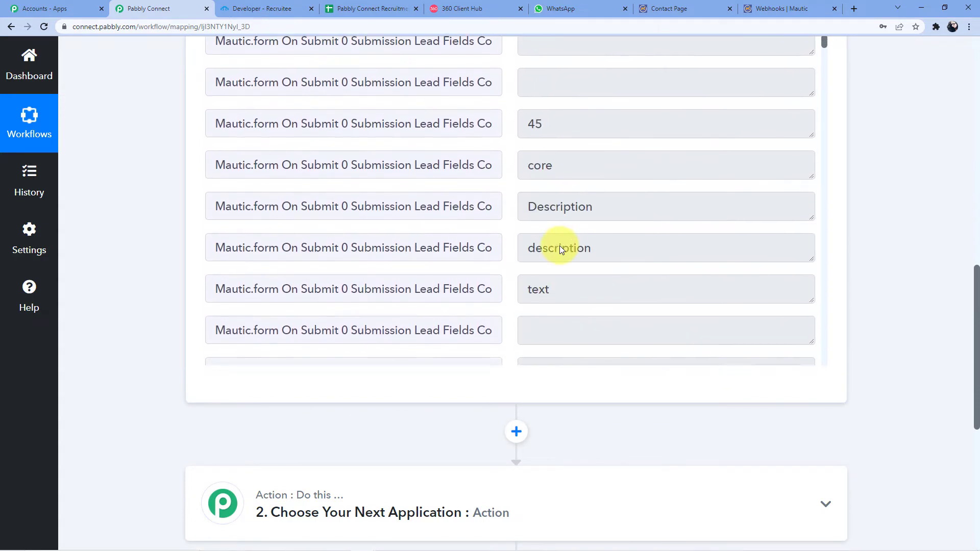
scroll(559, 247, down, 3)
drag(823, 68, 845, 384)
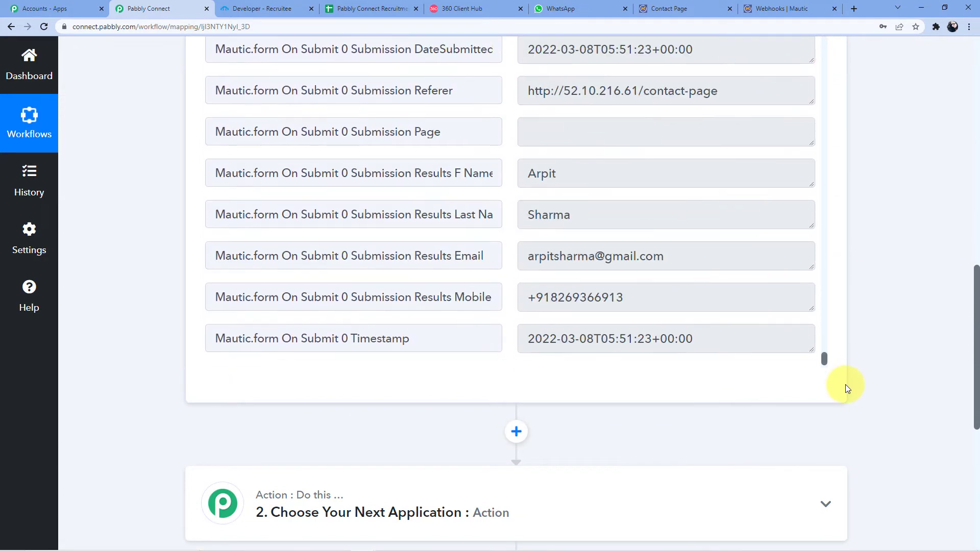
- Highlight the captured first name, last name, email and mobile number values in the response
double_click(565, 175)
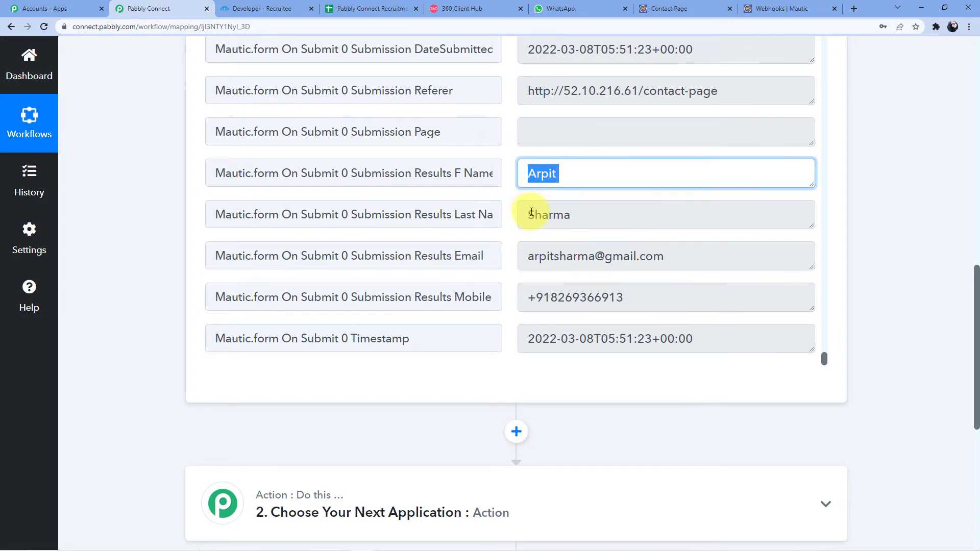
double_click(580, 221)
scroll(580, 220, down, 2)
drag(526, 156, 673, 167)
click(541, 193)
drag(540, 195, 623, 195)
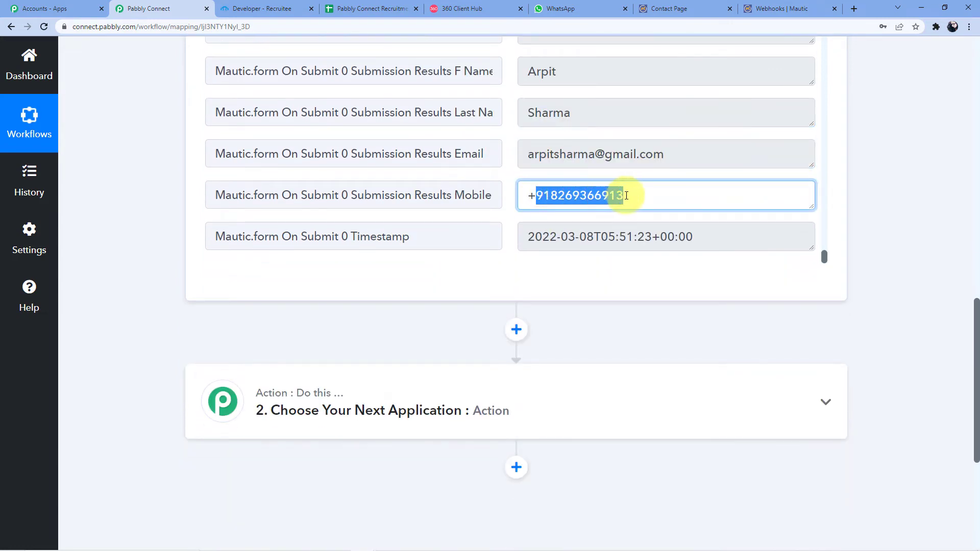
drag(528, 195, 641, 195)
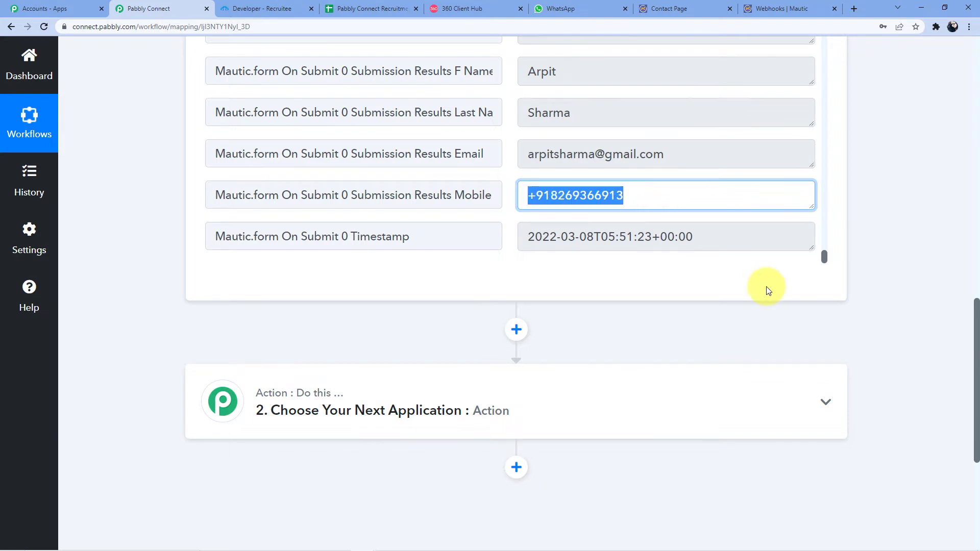
scroll(947, 276, up, 1)
scroll(946, 273, down, 1)
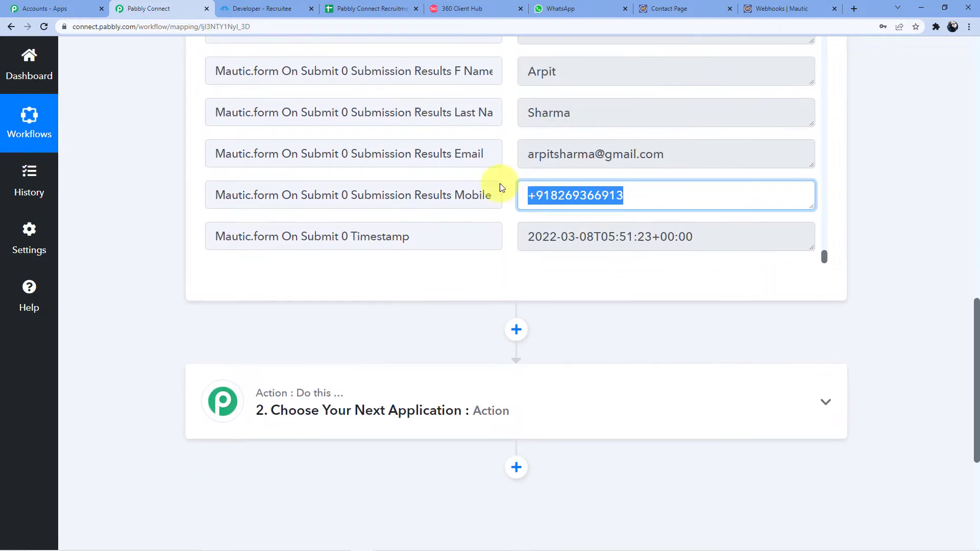
scroll(551, 143, down, 1)
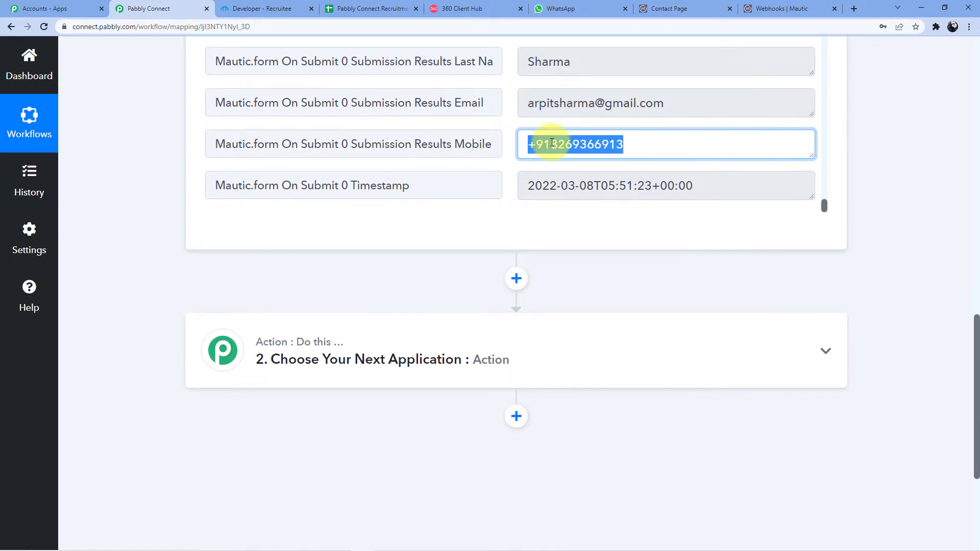
scroll(552, 143, up, 2)
scroll(715, 155, down, 2)
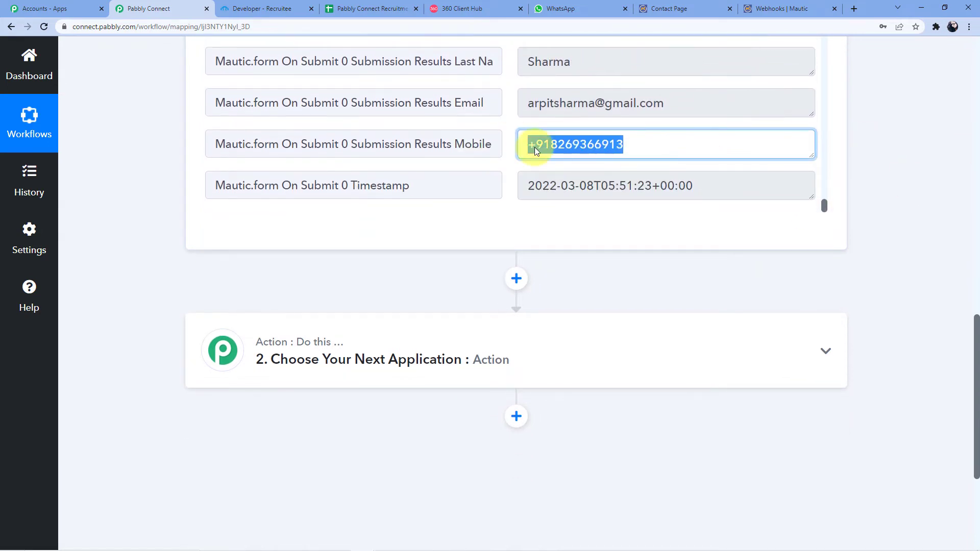
drag(974, 337, 969, 364)
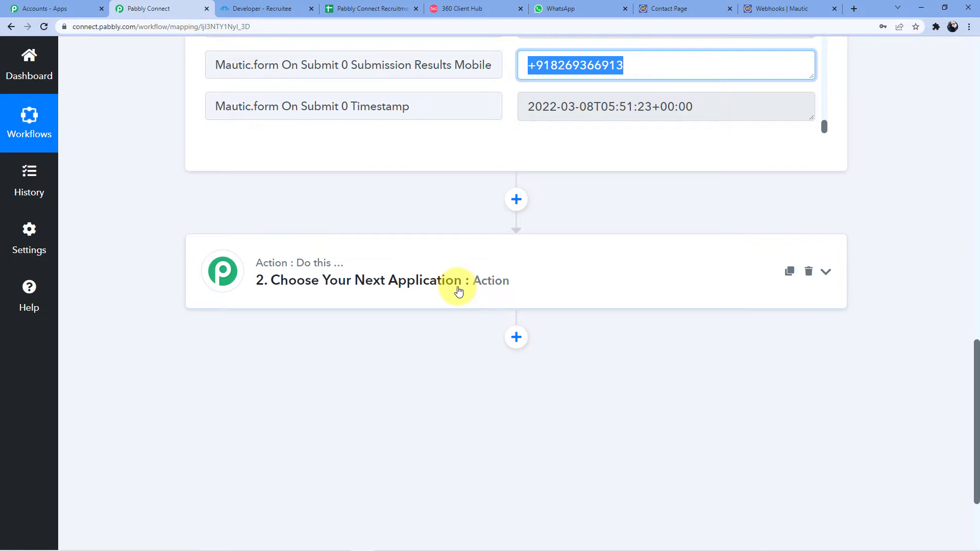
- Search 'Whatsapp', pick WhatsApp by 360Dialog for the second step, and set the Send Template Message event
click(400, 294)
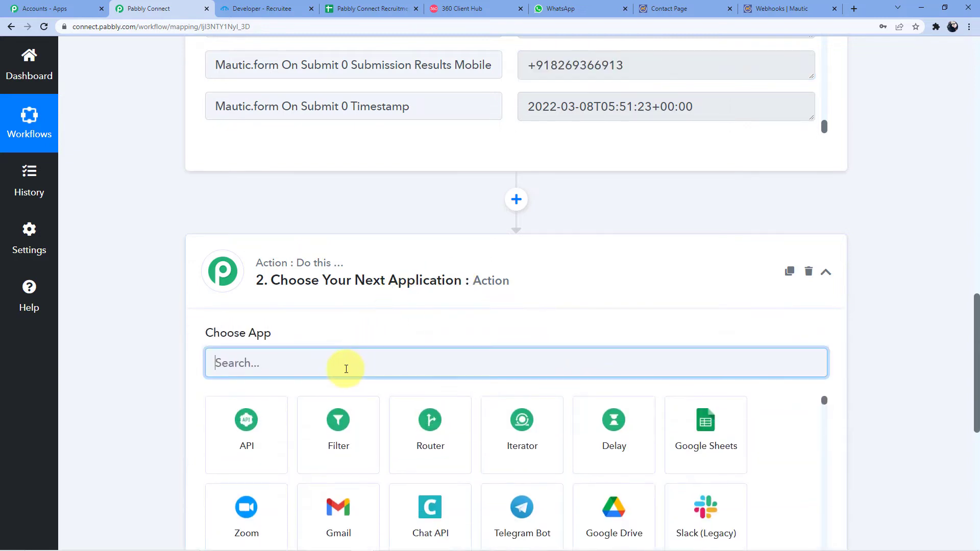
click(442, 271)
scroll(398, 254, down, 3)
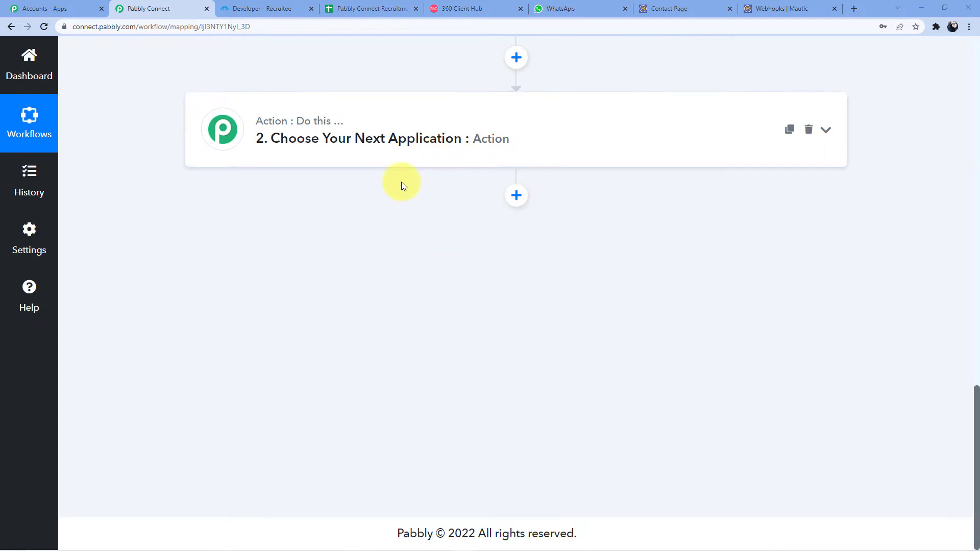
click(392, 131)
click(344, 212)
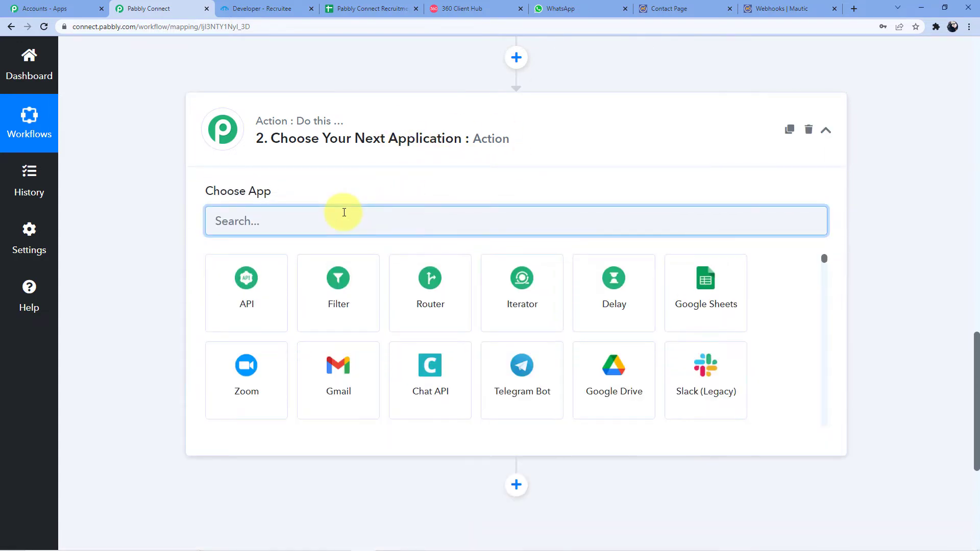
text(Whatsapp)
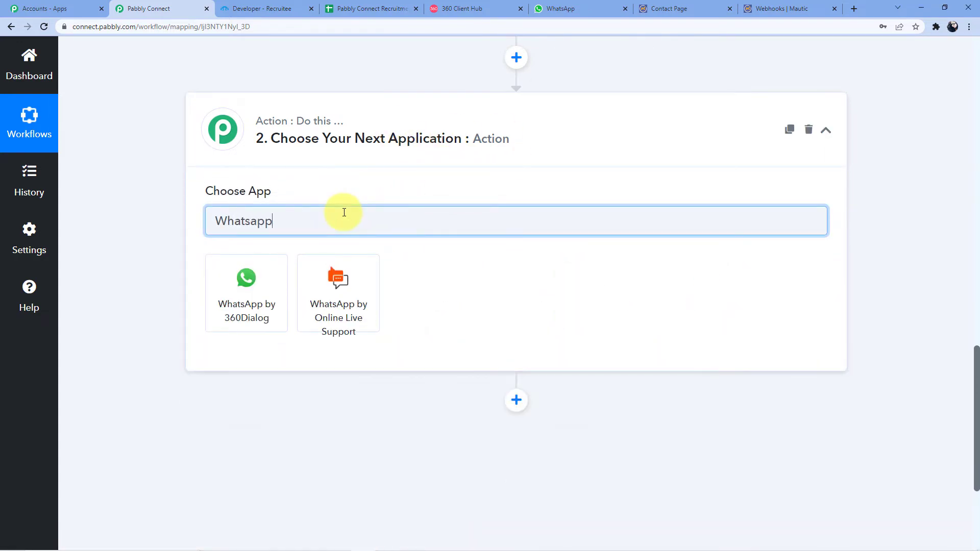
click(276, 284)
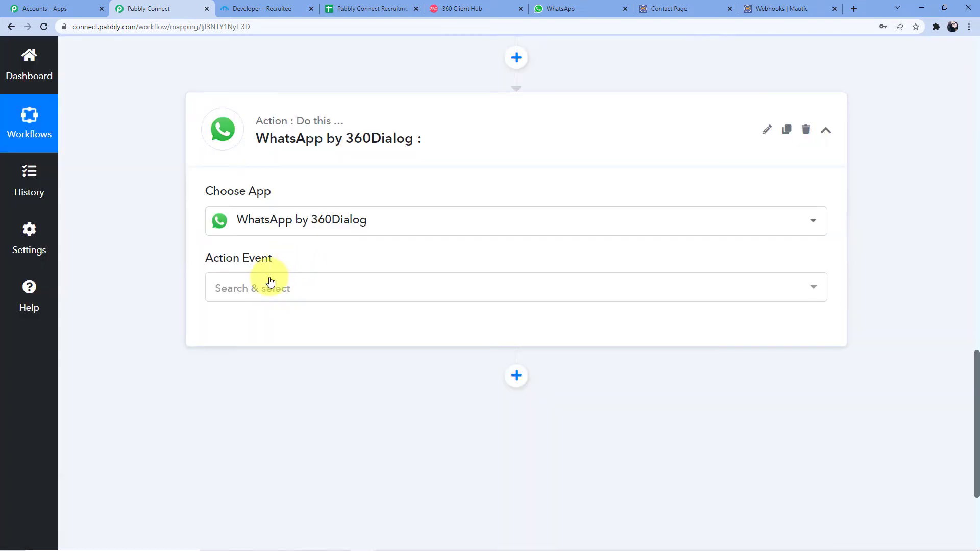
click(268, 285)
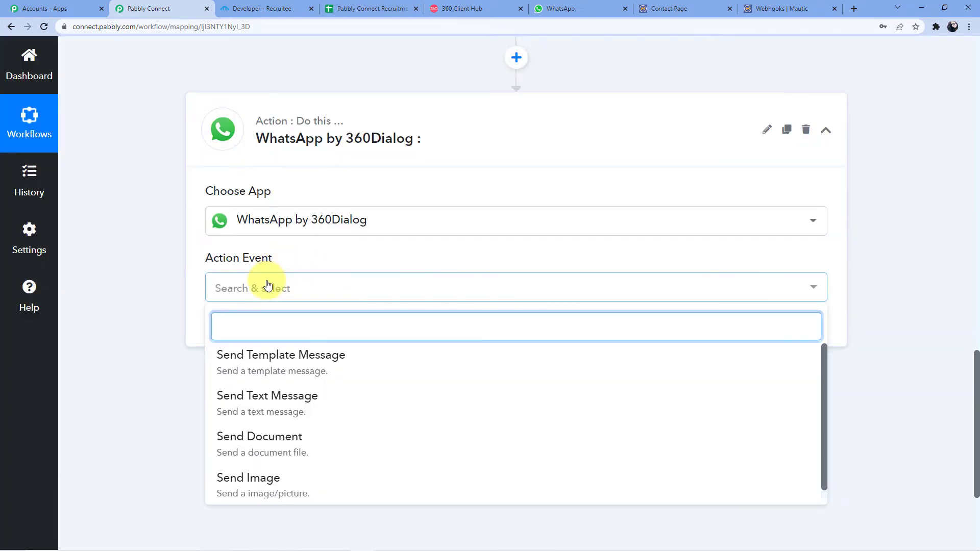
click(283, 368)
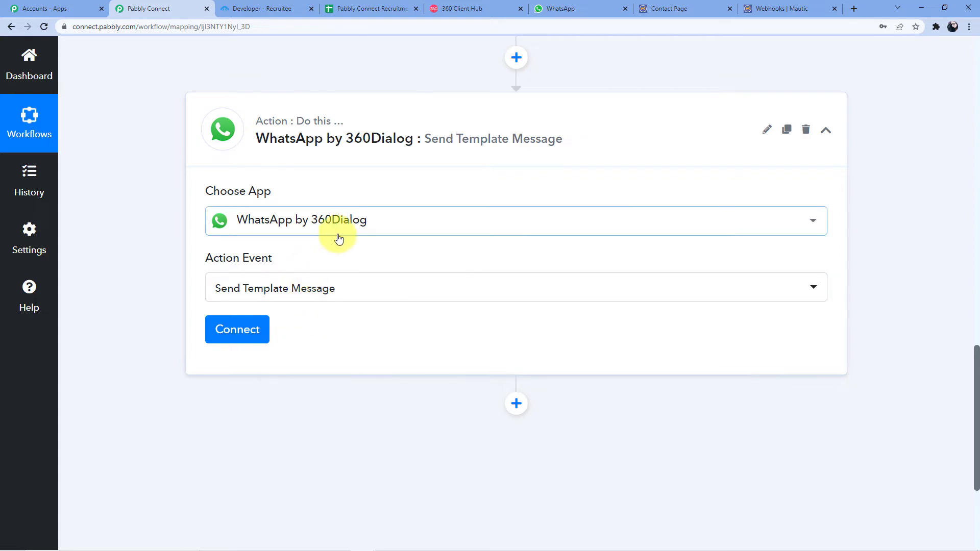
- Begin adding a brand new 360Dialog connection for the WhatsApp action
click(245, 336)
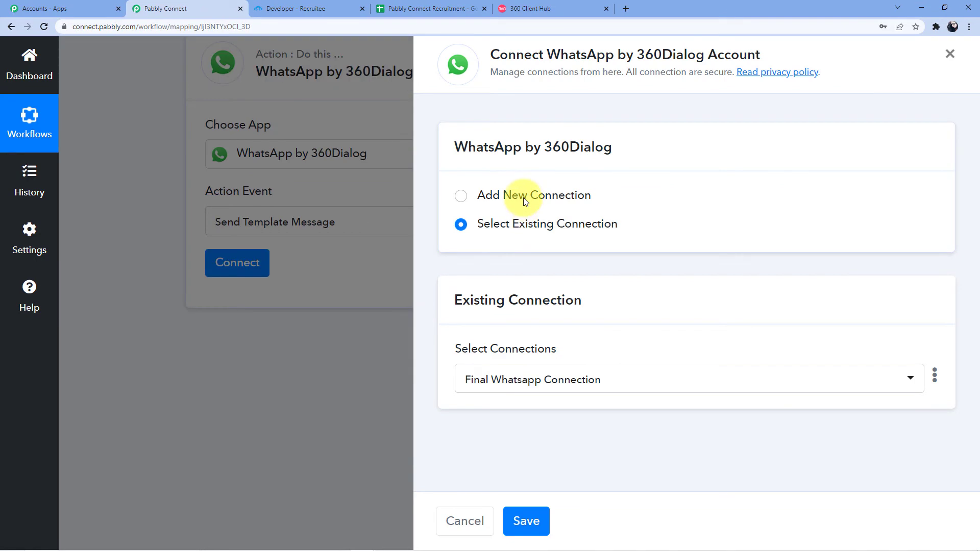
click(524, 199)
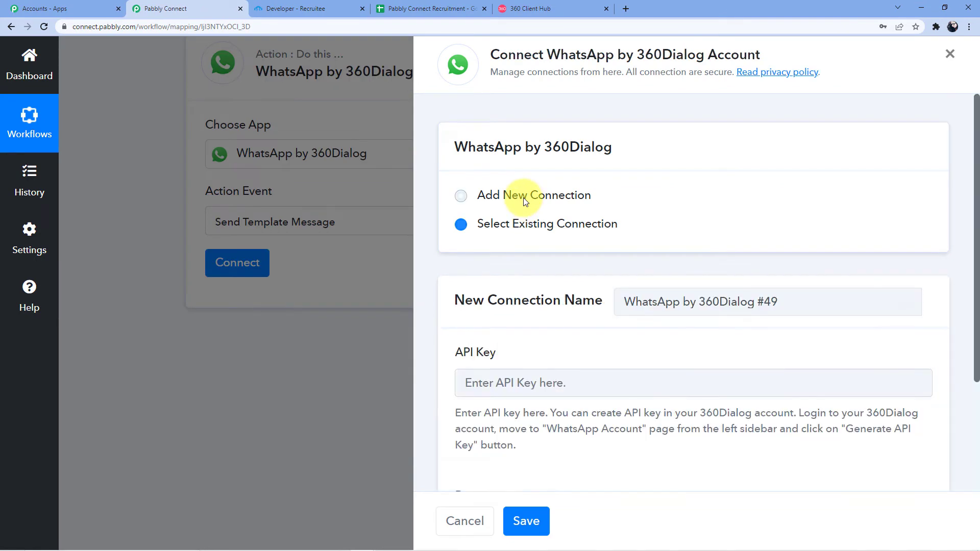
scroll(546, 183, down, 3)
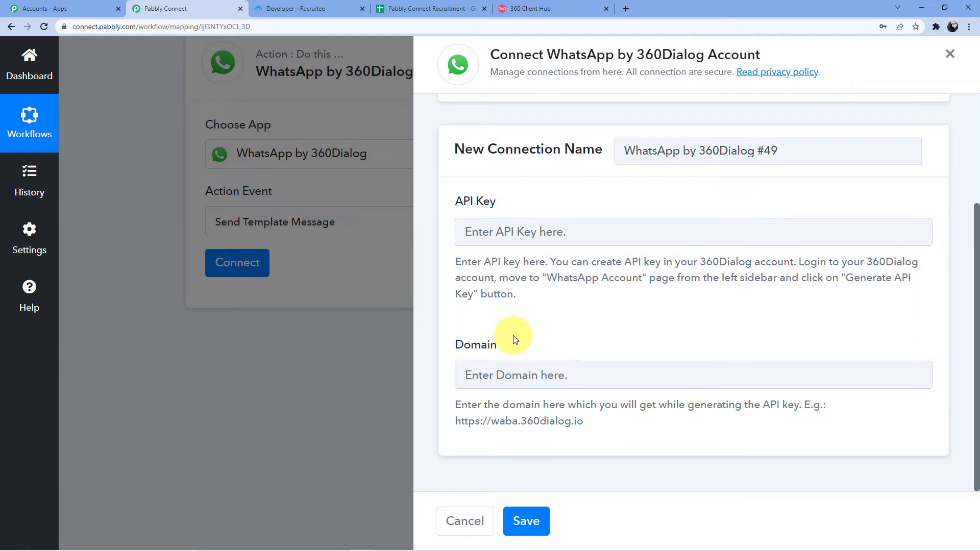
drag(454, 421, 585, 425)
right_click(570, 424)
click(592, 435)
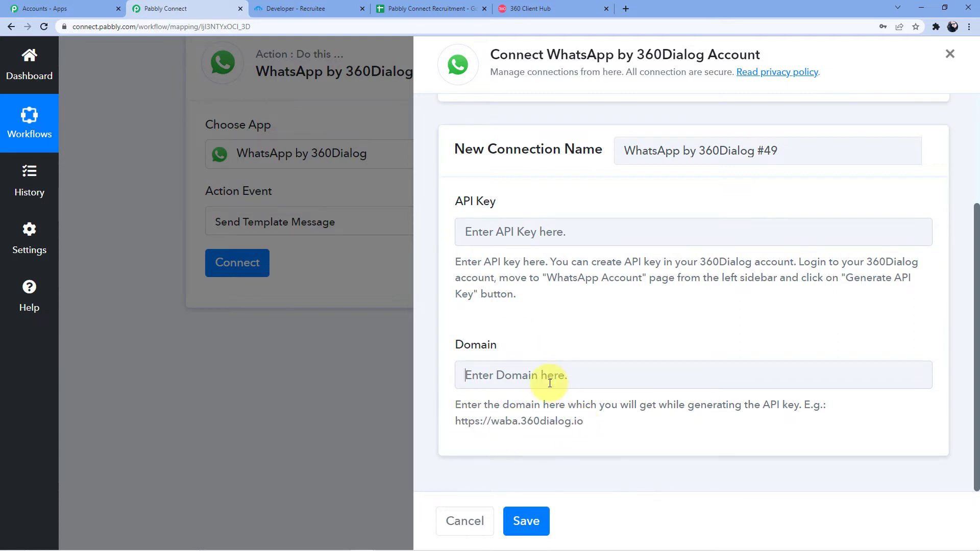
click(550, 378)
key(ctrl+v)
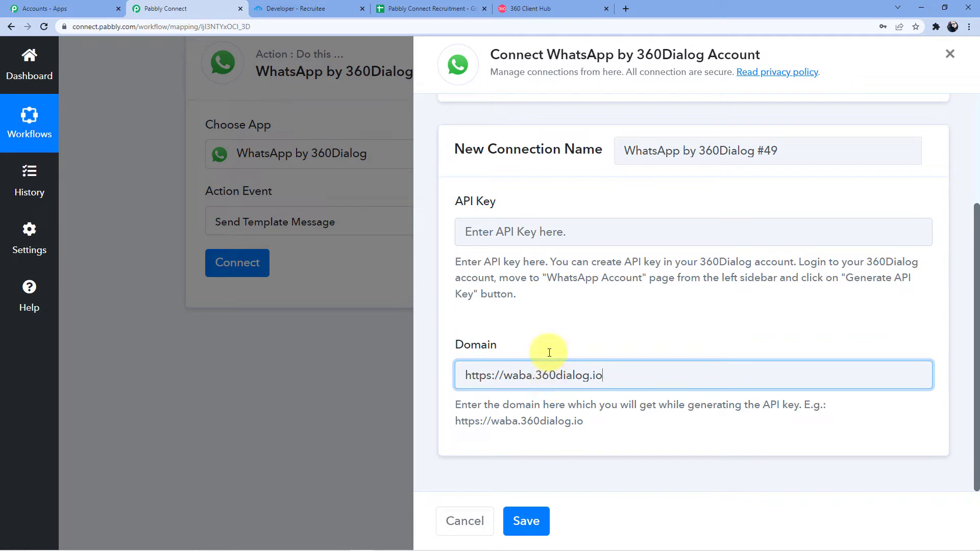
click(533, 229)
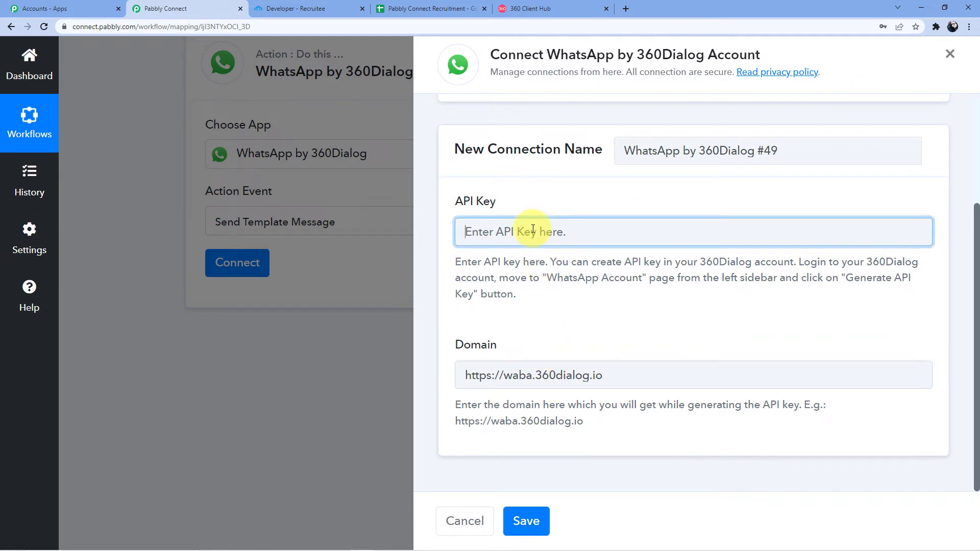
click(533, 15)
- Go to the dashboard's WhatsApp Accounts page and request a new API key for the business account
mouse_move(23, 132)
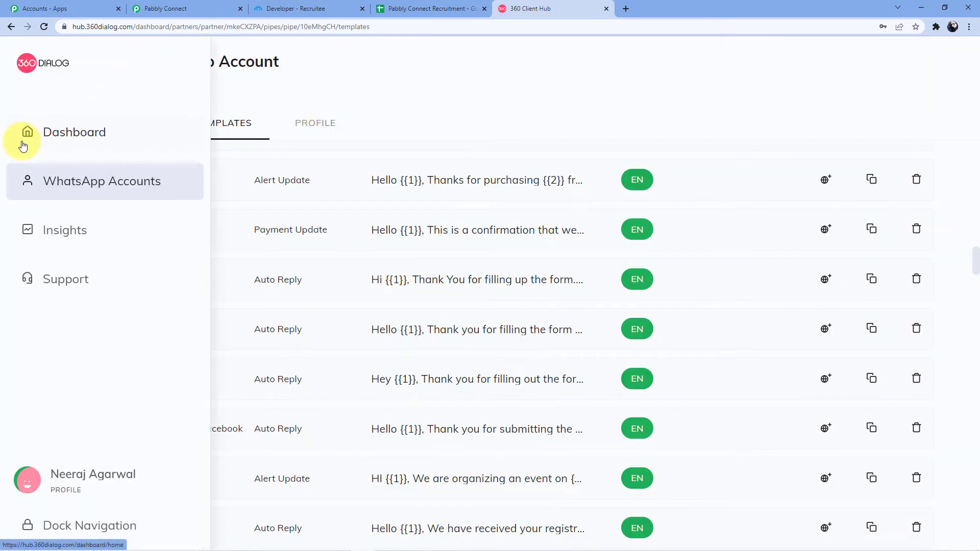
click(61, 141)
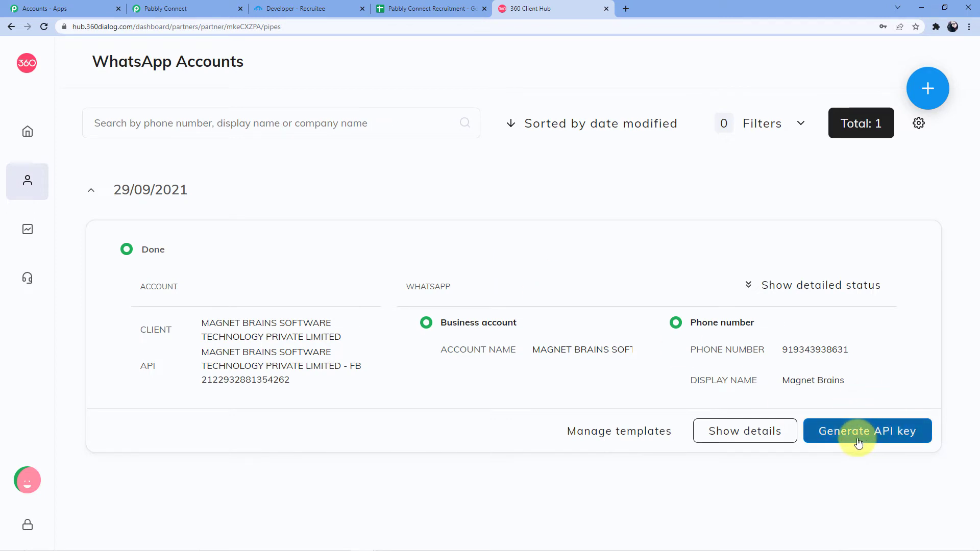
click(876, 443)
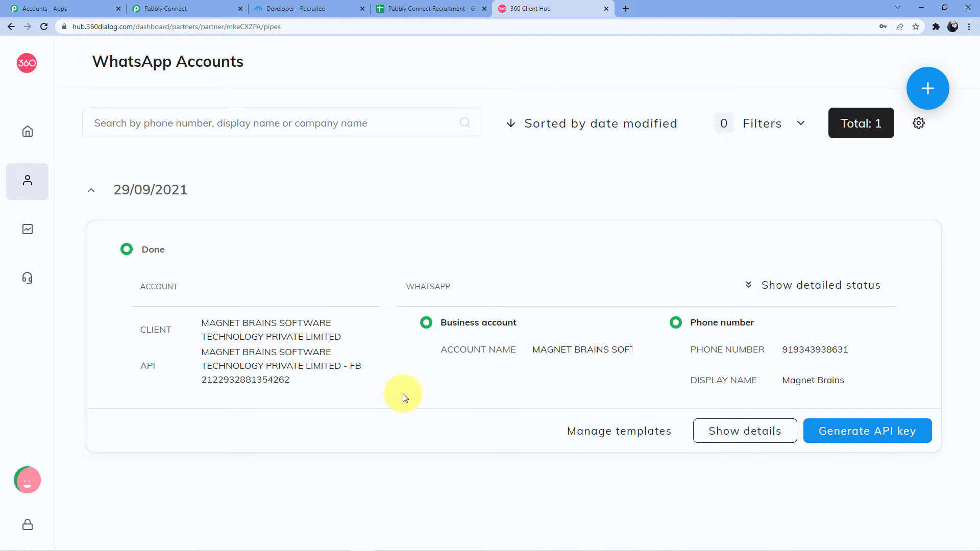
- Back in Pabbly Connect, choose the existing Final Whatsapp Connection, then return to the 360 Client Hub
click(186, 8)
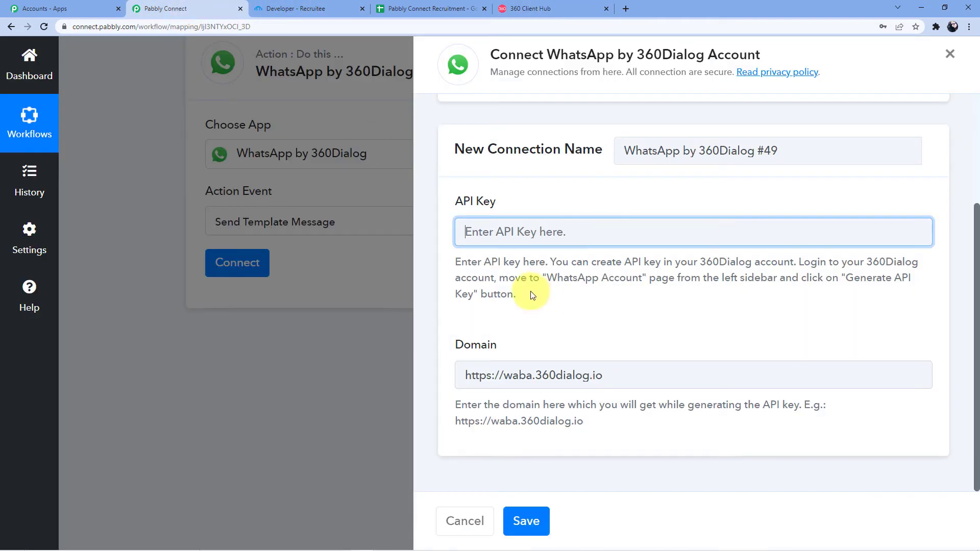
scroll(542, 237, up, 3)
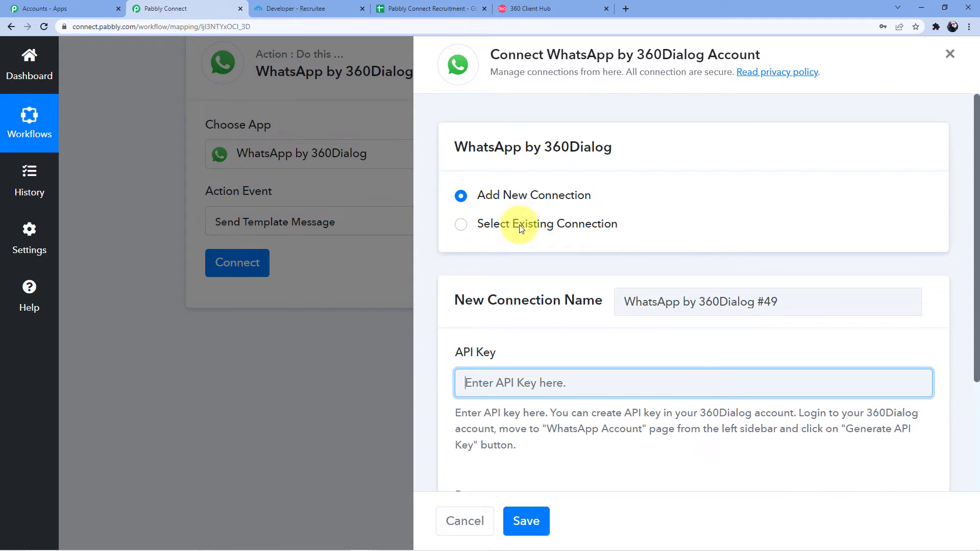
click(519, 225)
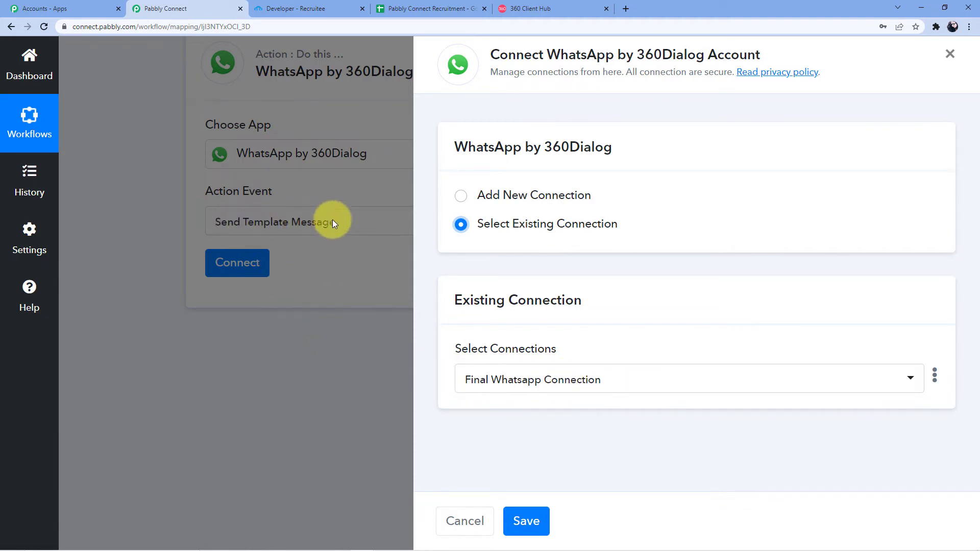
click(531, 8)
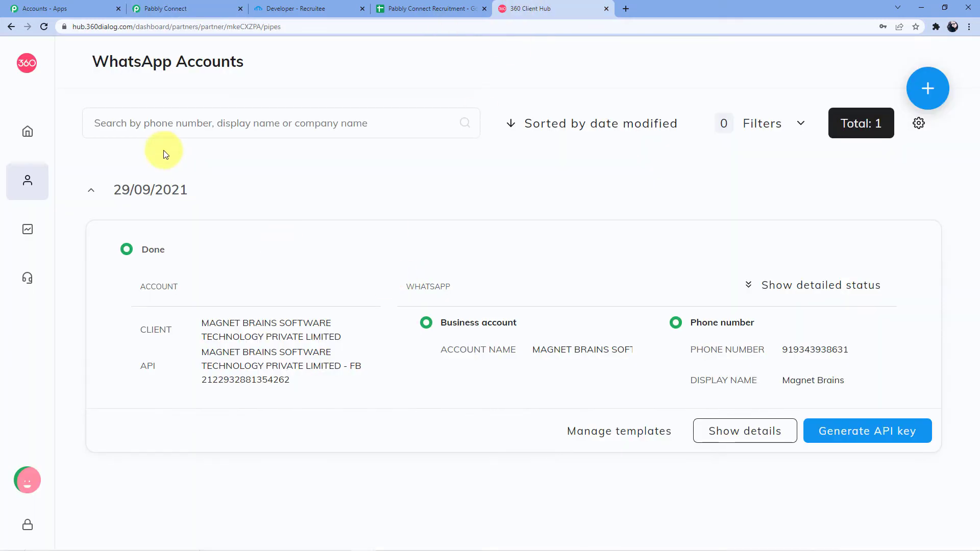
- Open the account's Manage templates list and preview the app_eye template
click(27, 182)
click(613, 439)
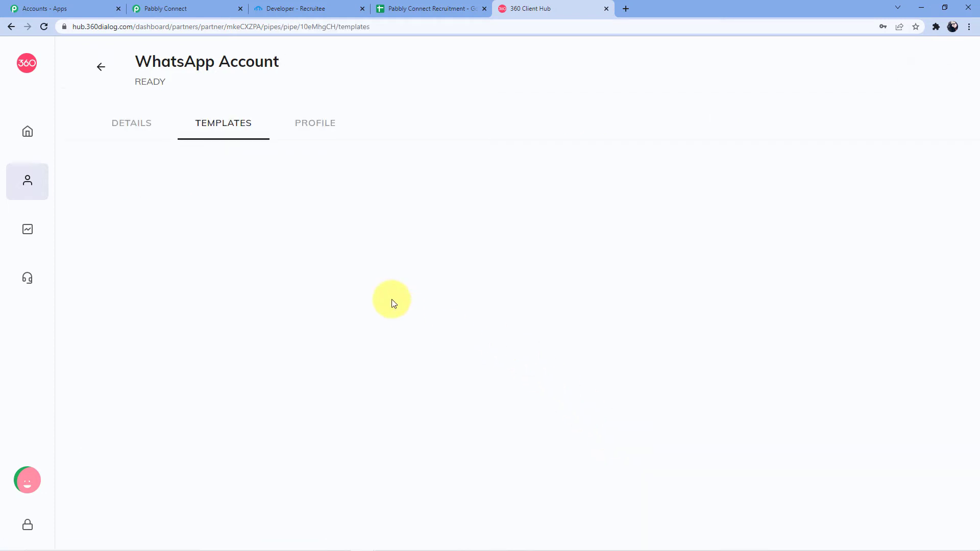
scroll(321, 264, down, 5)
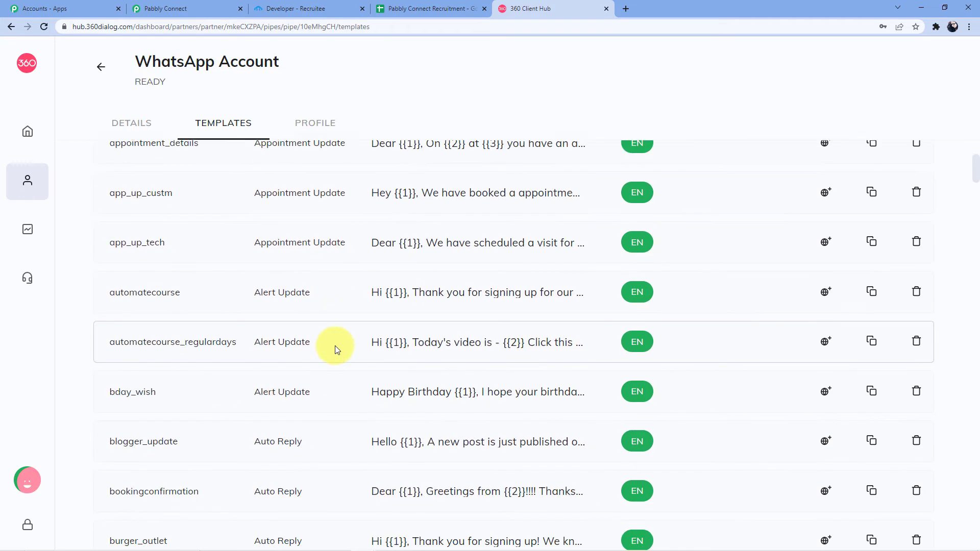
scroll(335, 345, down, 15)
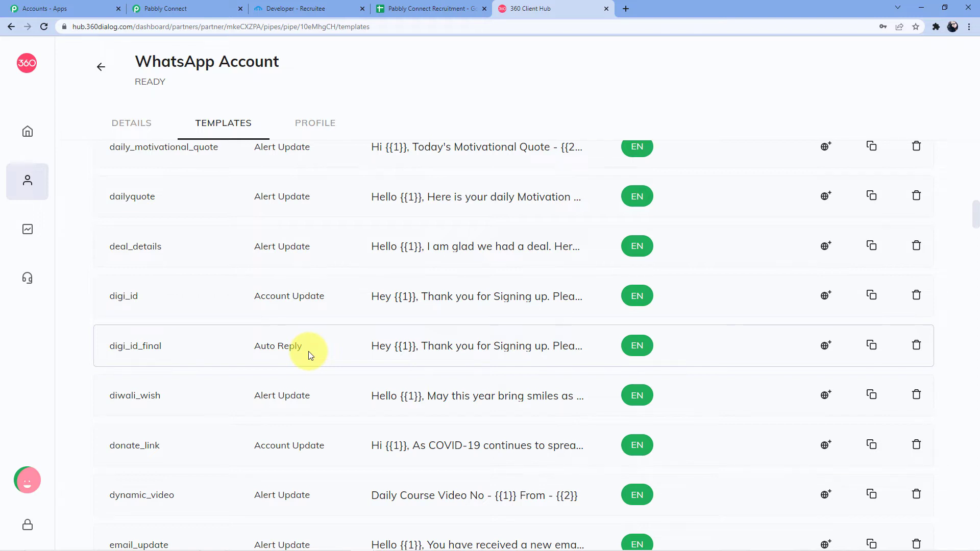
scroll(308, 352, up, 2)
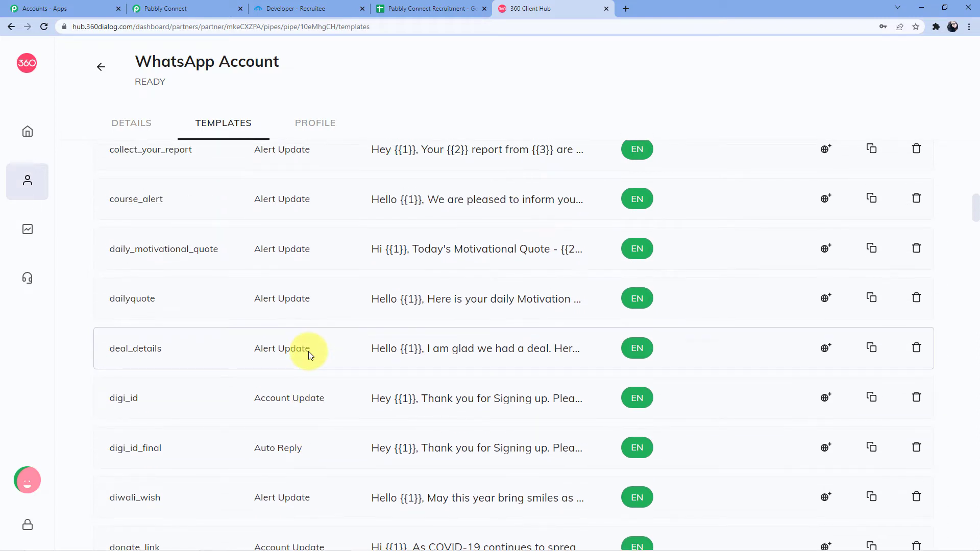
scroll(431, 290, up, 6)
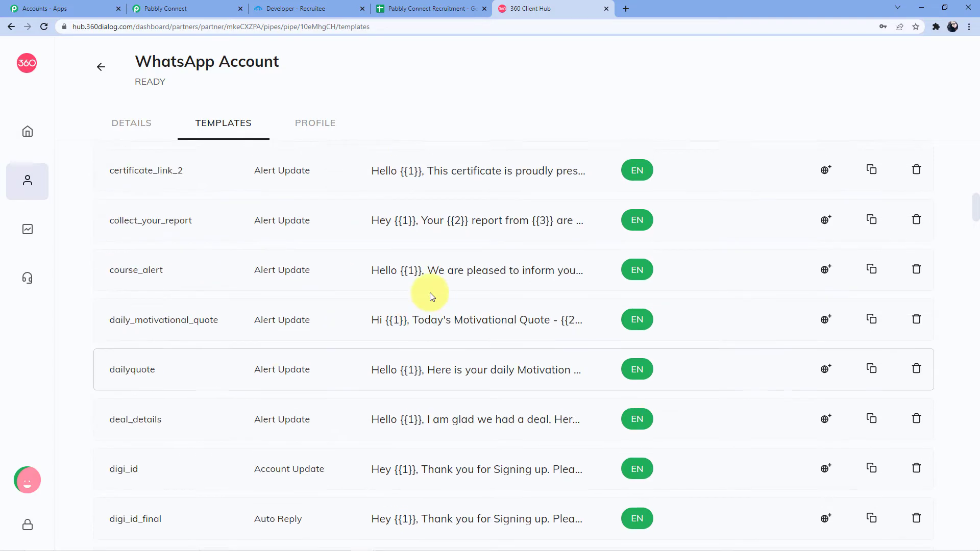
scroll(431, 294, up, 8)
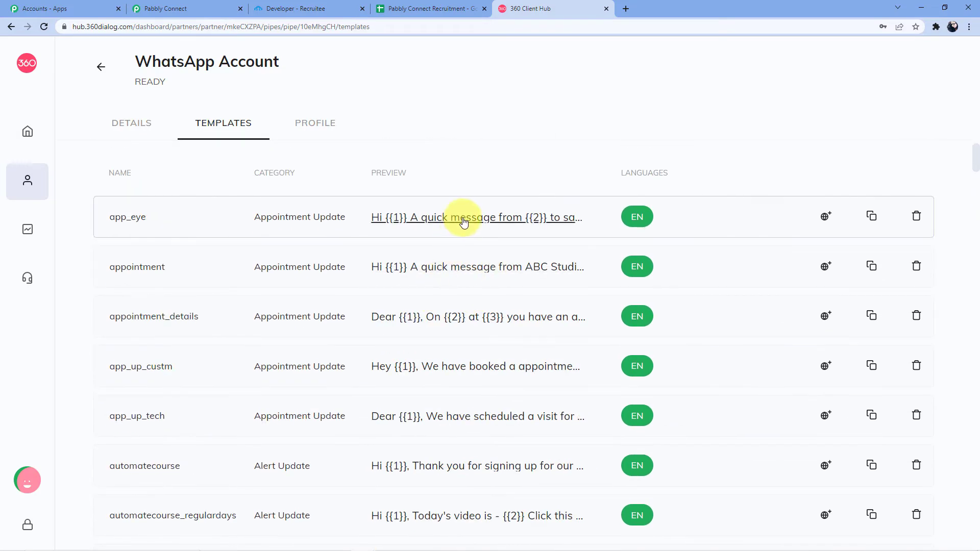
click(459, 222)
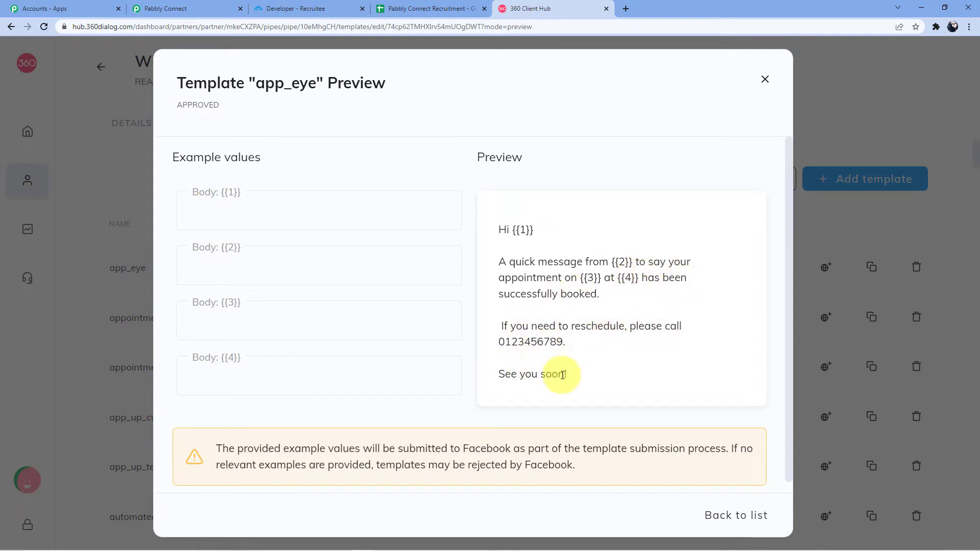
- Check app_eye's example values for {{1}}, {{3}} and {{4}}, then close its preview
click(267, 210)
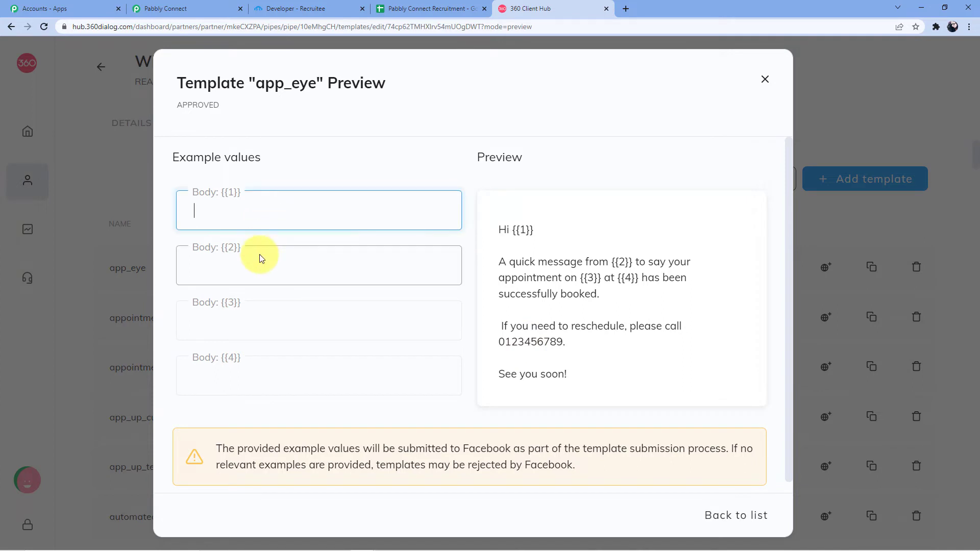
click(251, 317)
click(260, 380)
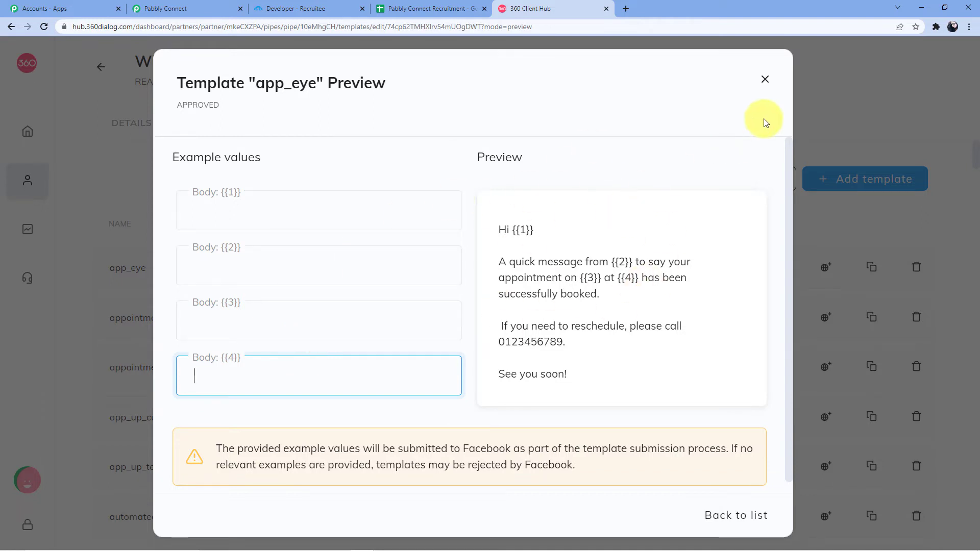
click(765, 79)
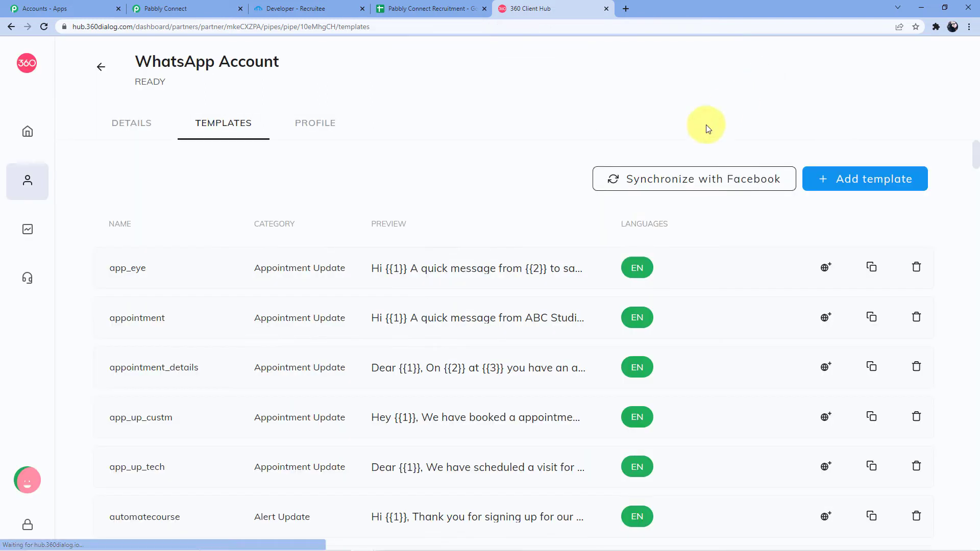
click(442, 266)
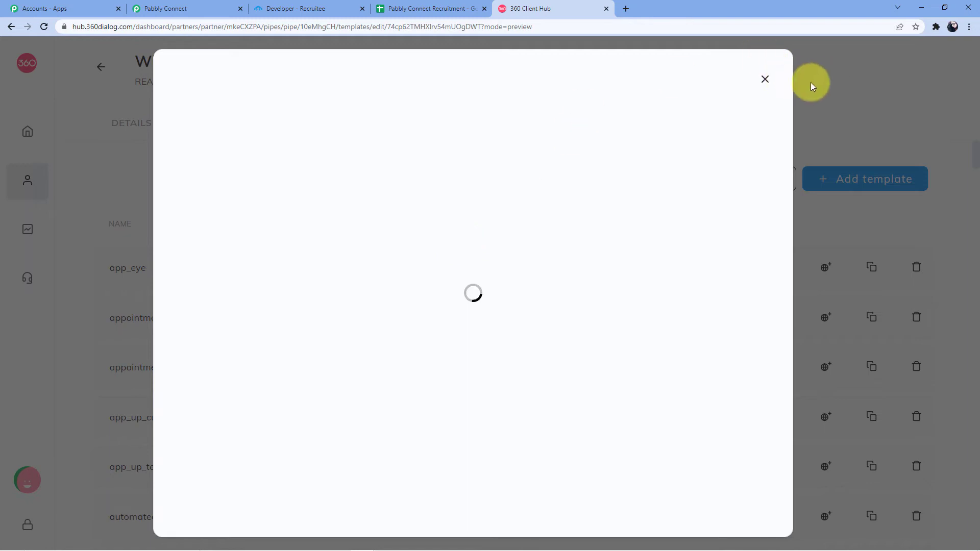
click(765, 79)
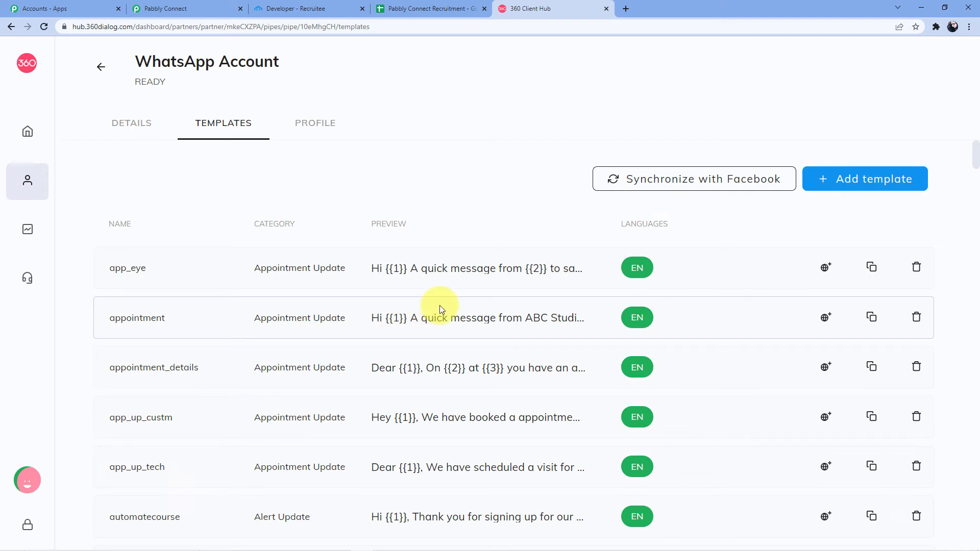
click(849, 185)
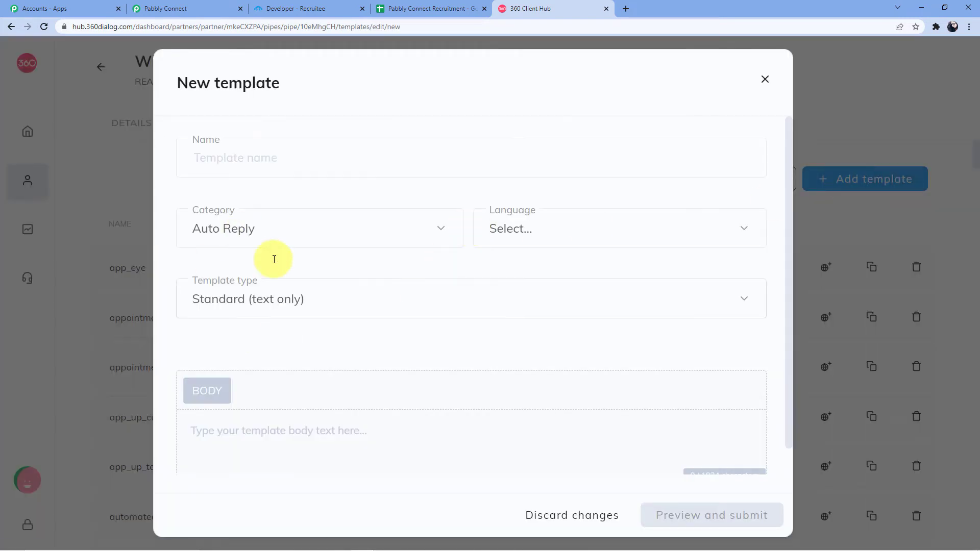
click(234, 152)
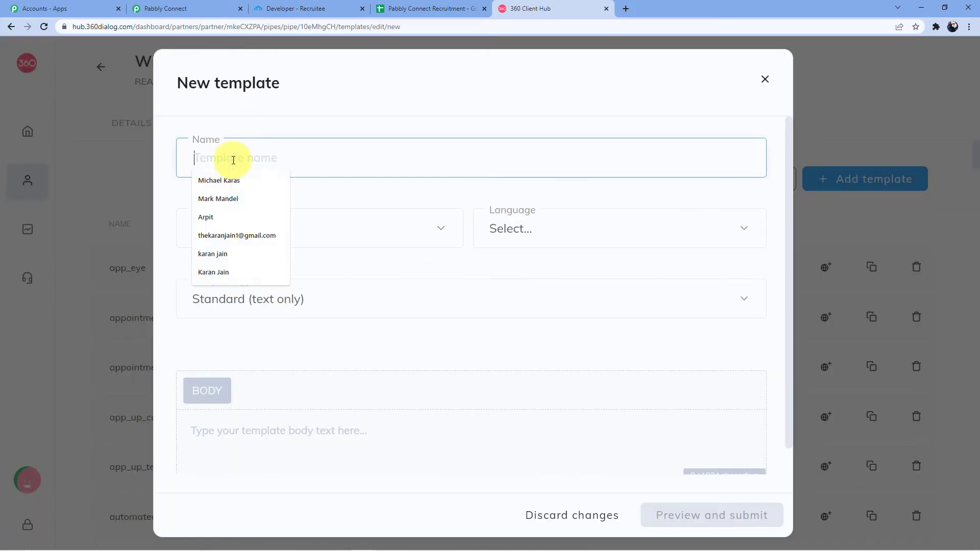
click(324, 227)
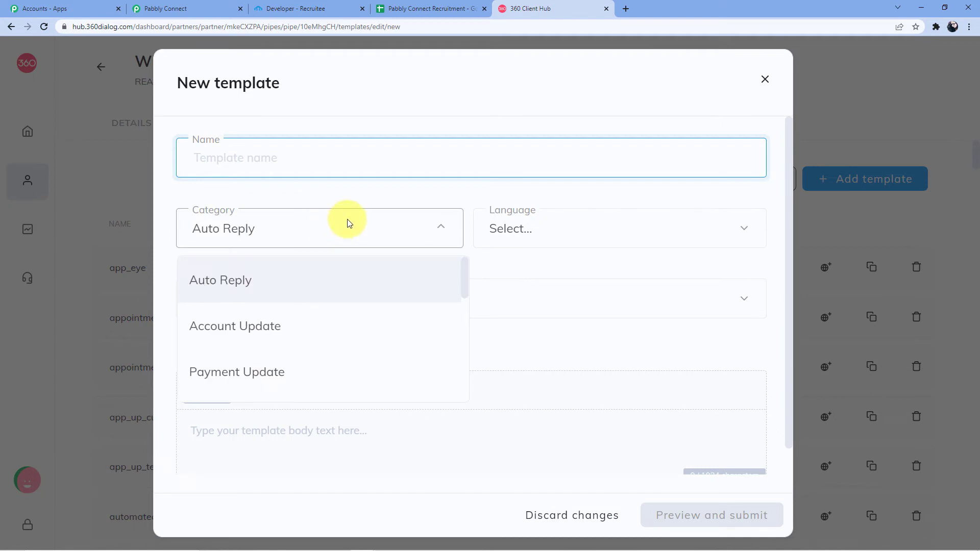
click(349, 223)
click(299, 301)
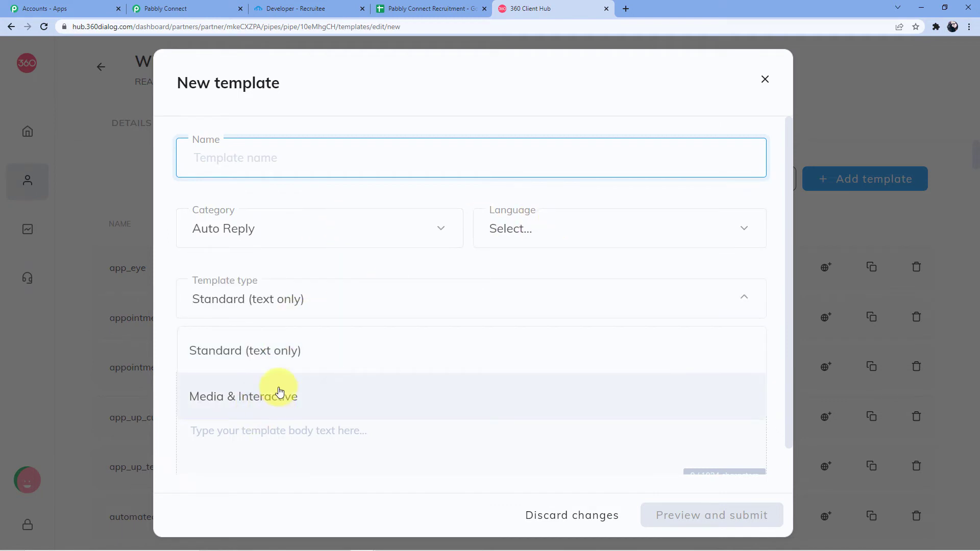
click(309, 272)
scroll(597, 296, down, 1)
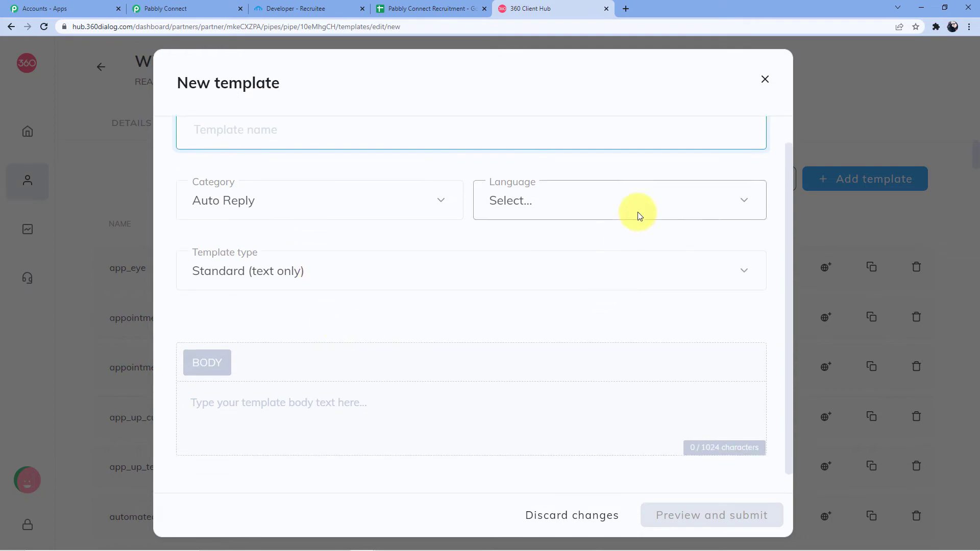
click(766, 80)
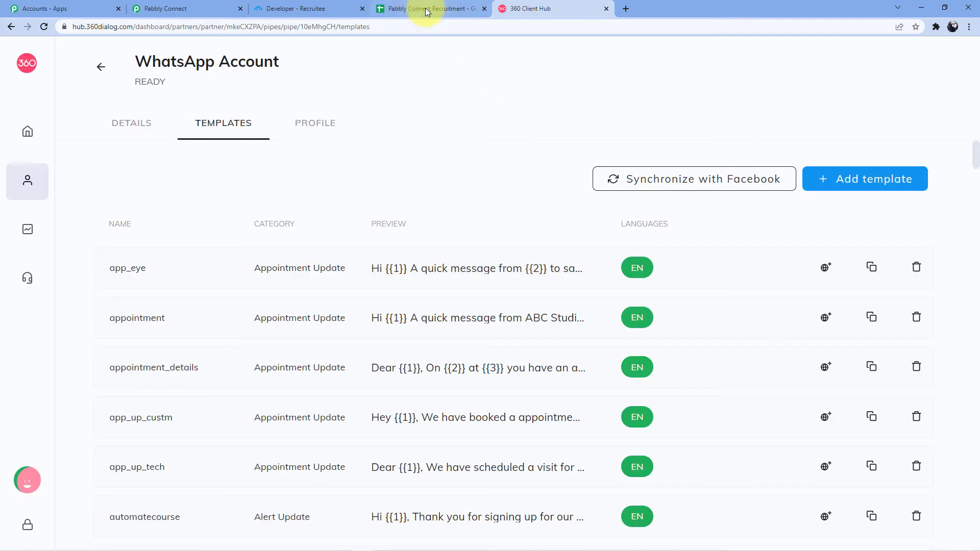
- Save the Final Whatsapp Connection and review the template, namespace and language code fields
click(181, 8)
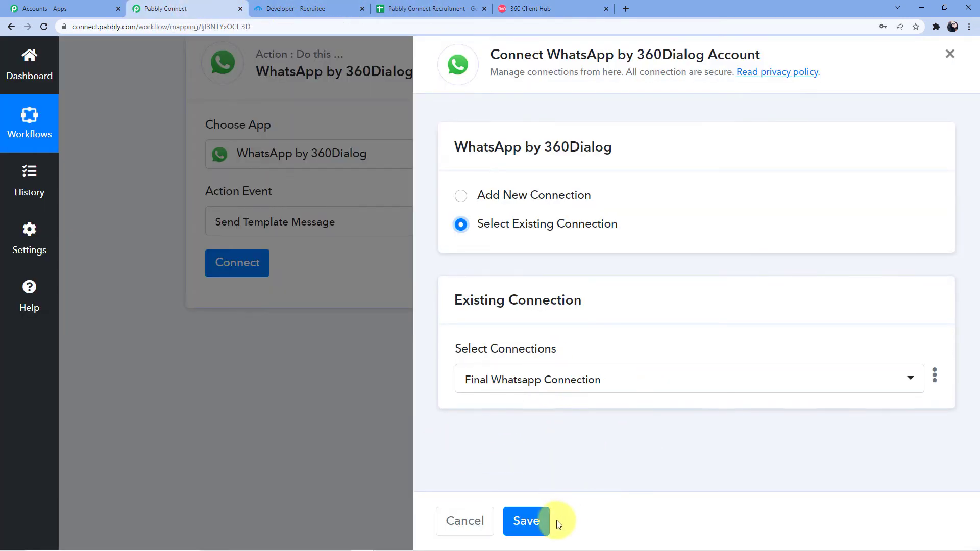
click(531, 521)
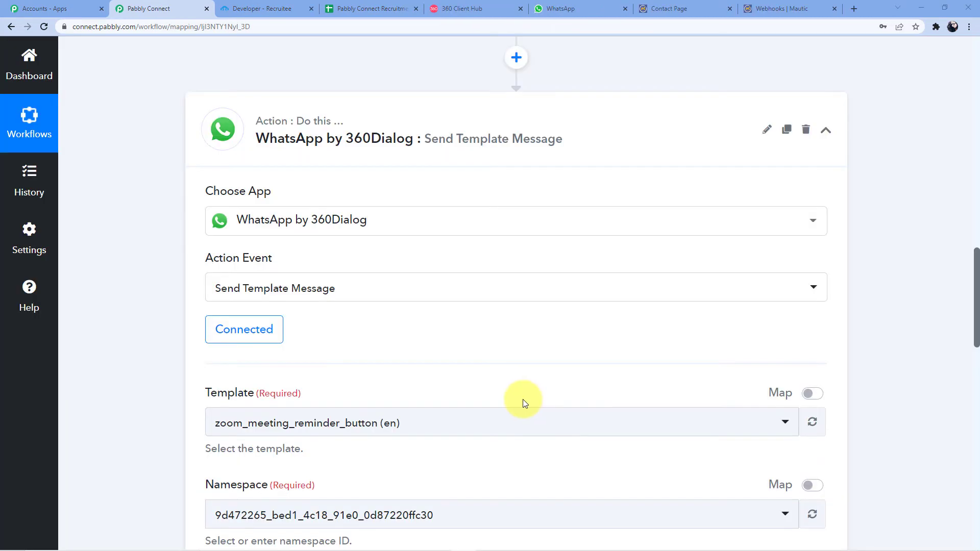
scroll(406, 306, down, 3)
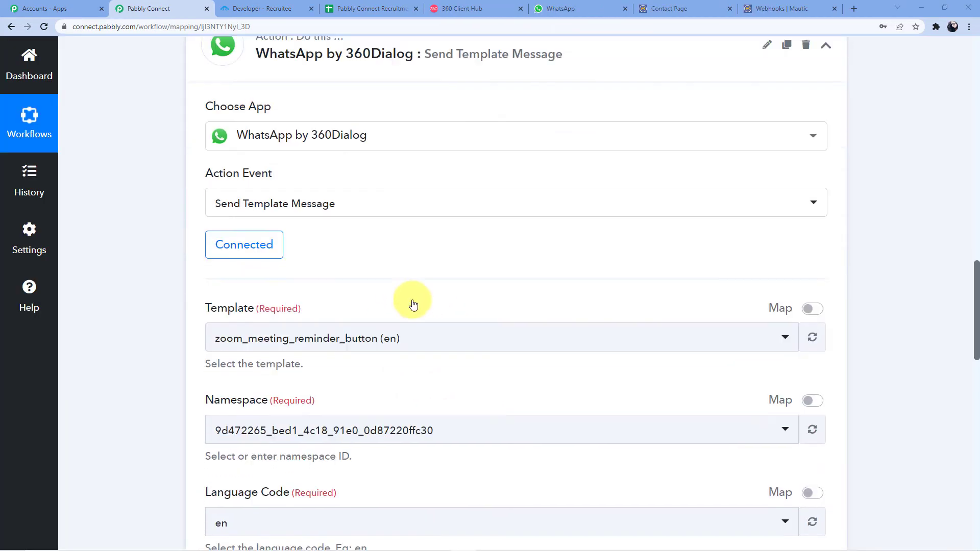
scroll(357, 204, down, 2)
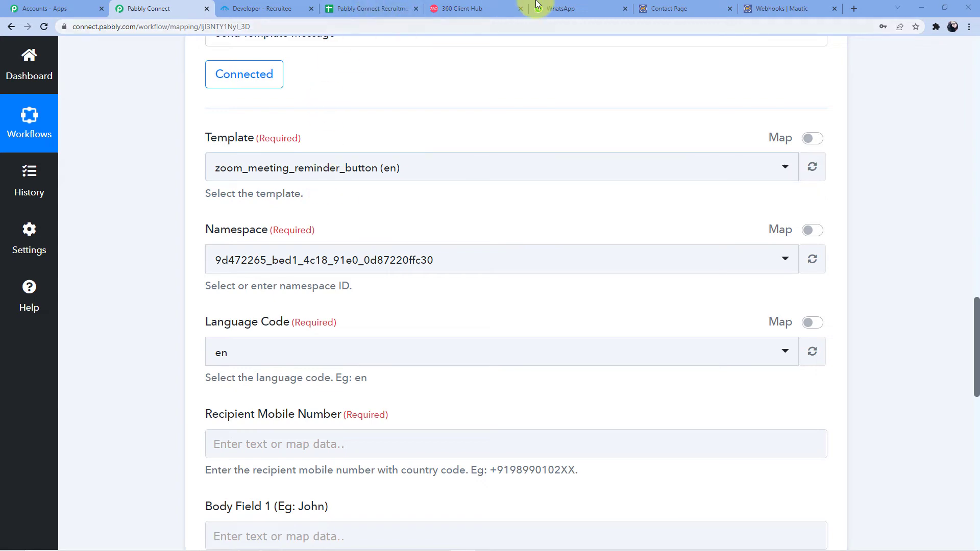
scroll(306, 247, up, 10)
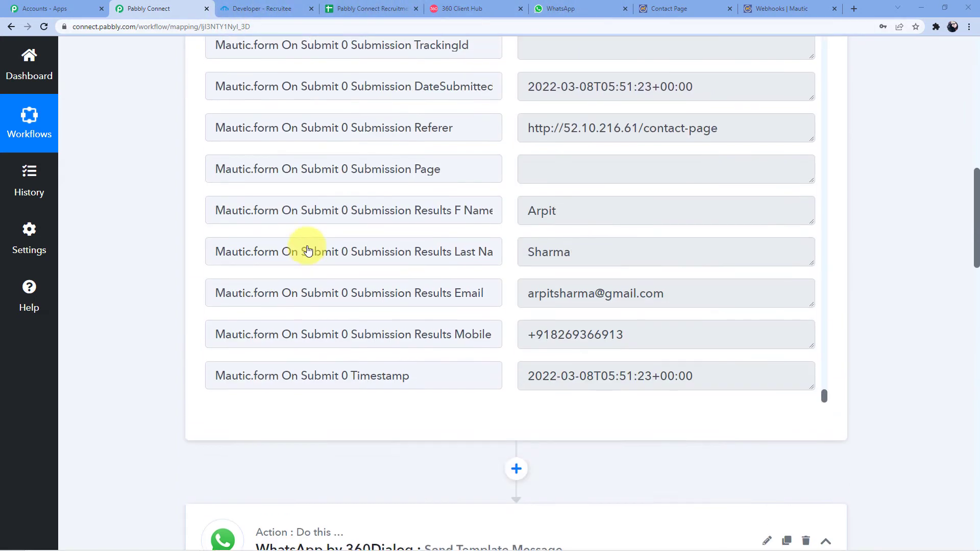
scroll(357, 239, up, 5)
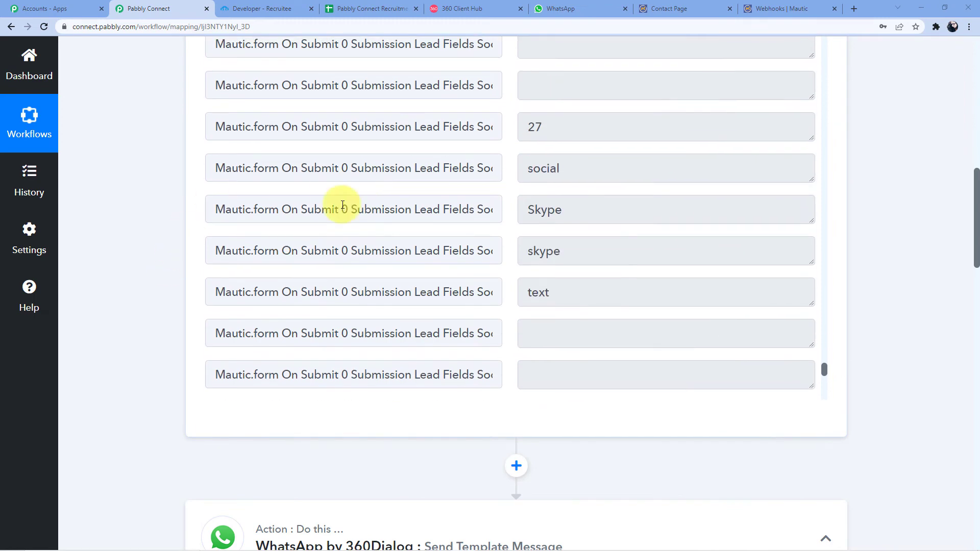
scroll(160, 290, down, 10)
scroll(263, 255, down, 2)
scroll(230, 269, up, 2)
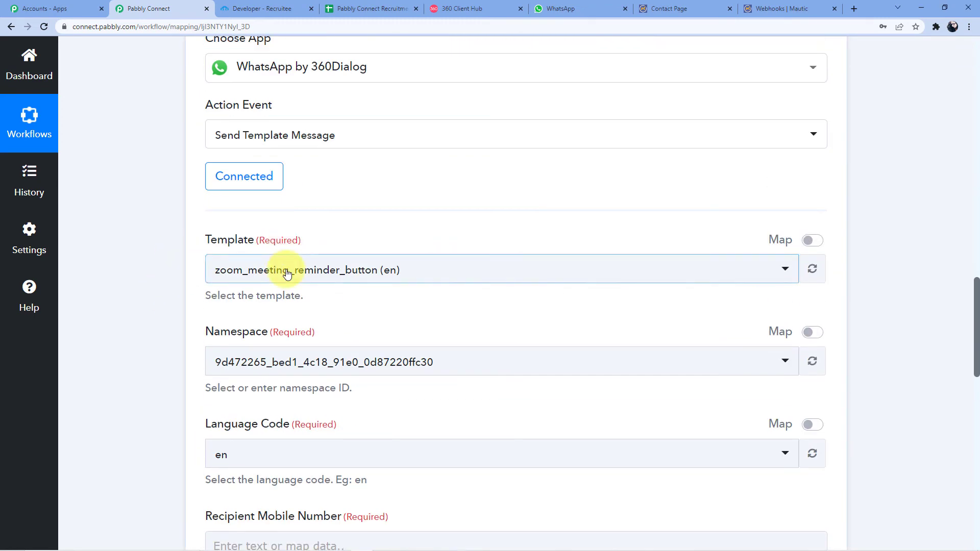
- Search 'form' and choose form_discord (en) as the template, then return to the 360 Client Hub
click(240, 270)
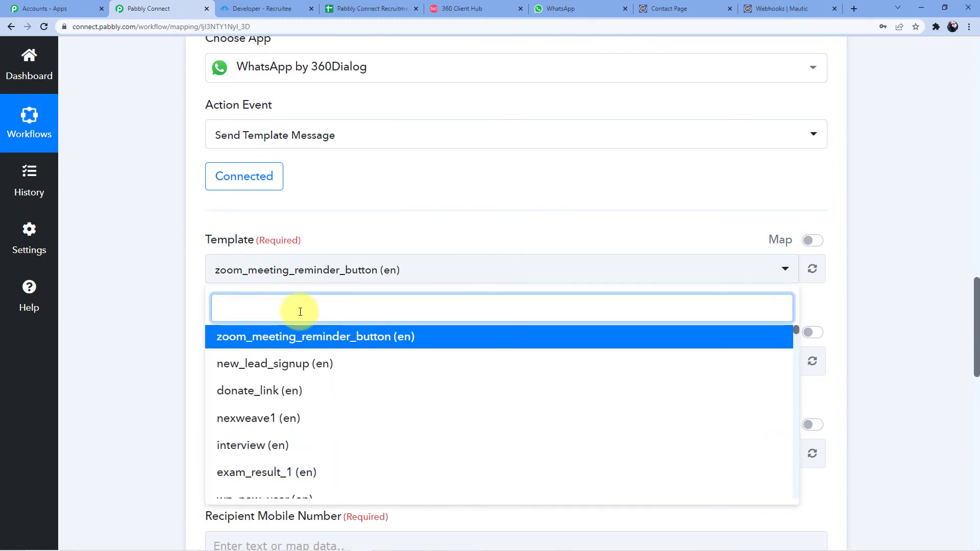
text(form_)
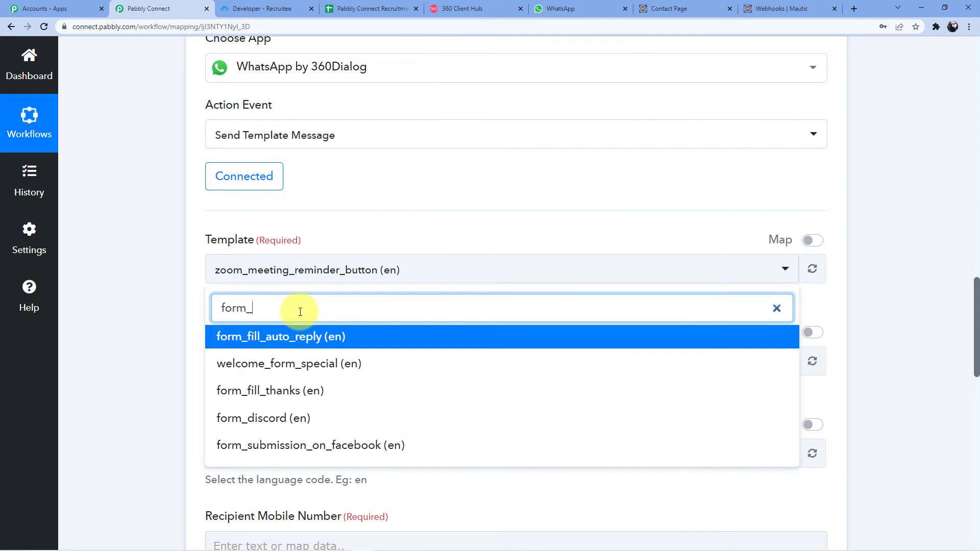
click(278, 418)
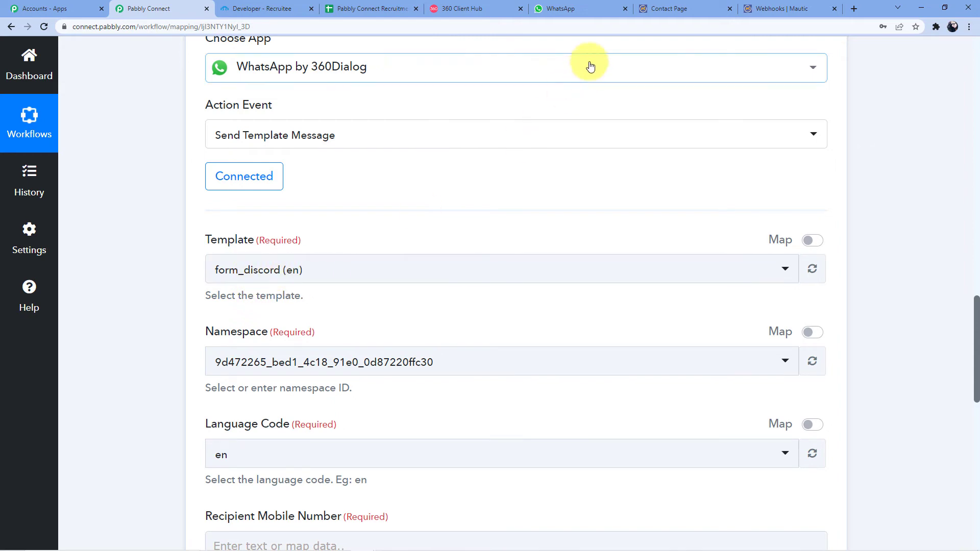
click(465, 6)
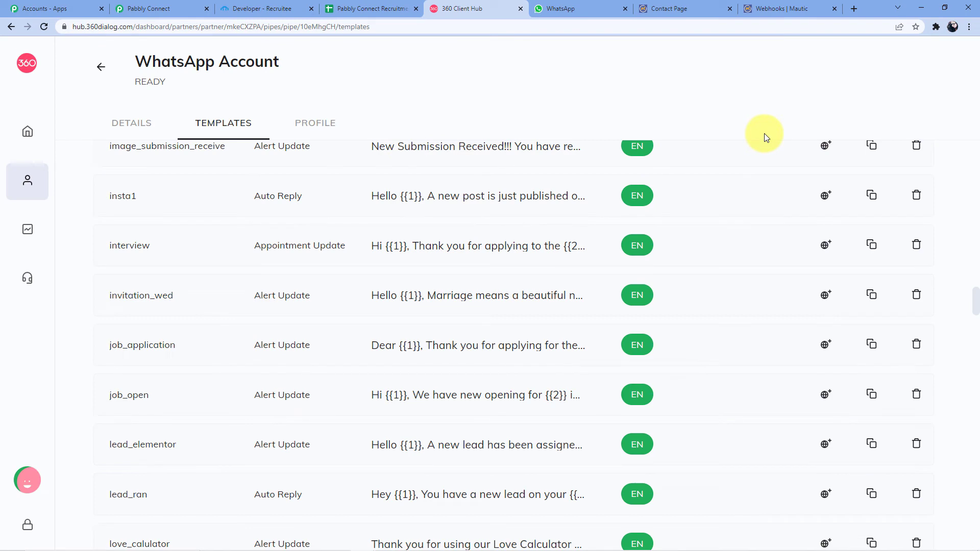
- Find 'form_dis' on the templates page with Ctrl+F and open the form_discord preview
key(ctrl+f)
key(BackSpace)
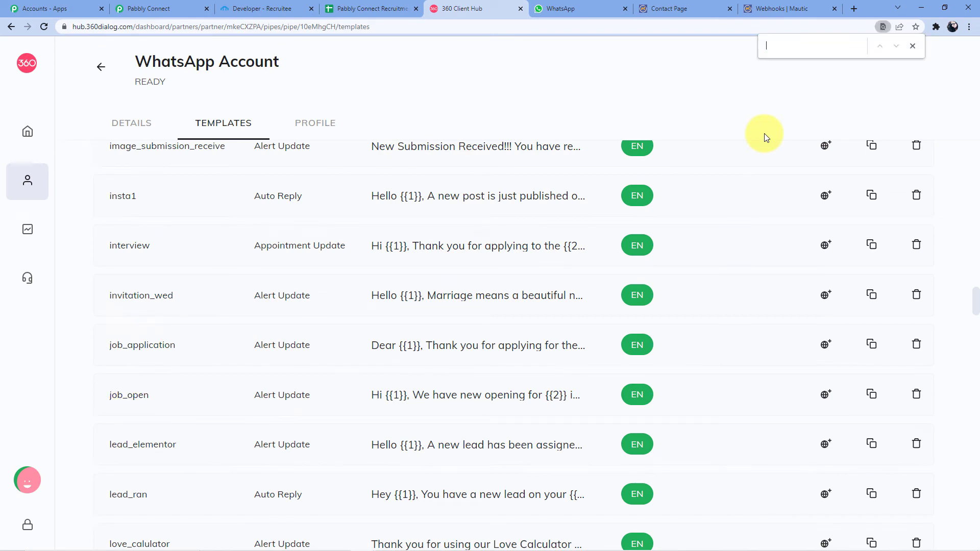
text(form)
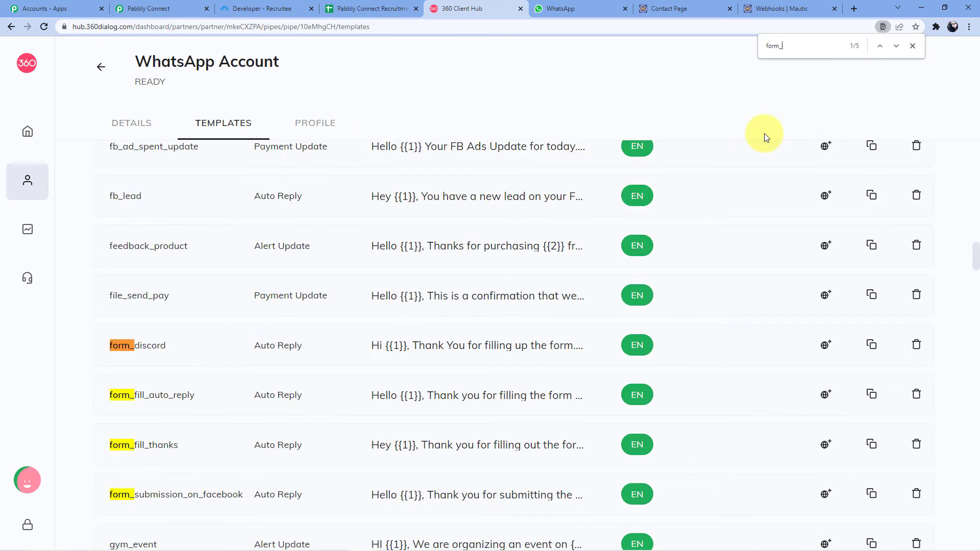
text(_discord)
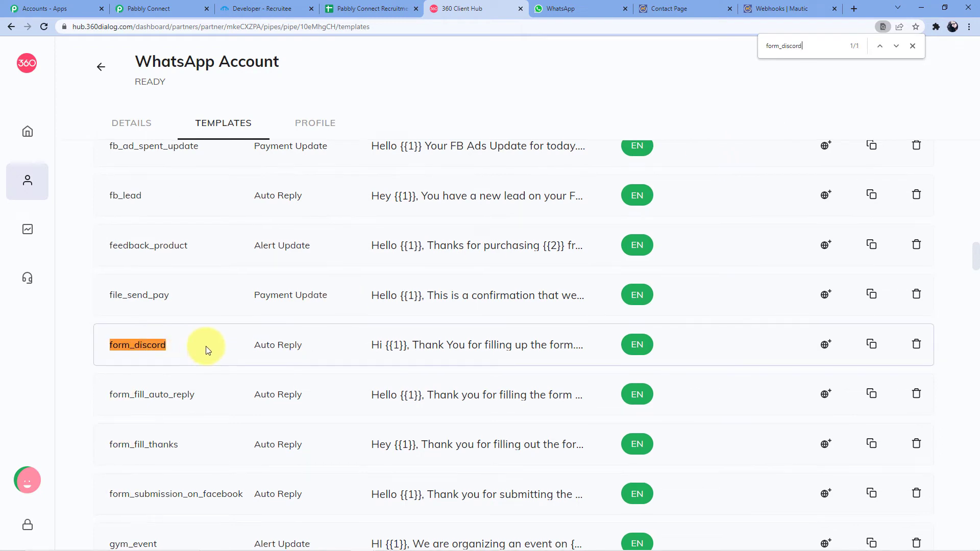
scroll(172, 356, down, 1)
scroll(173, 357, up, 3)
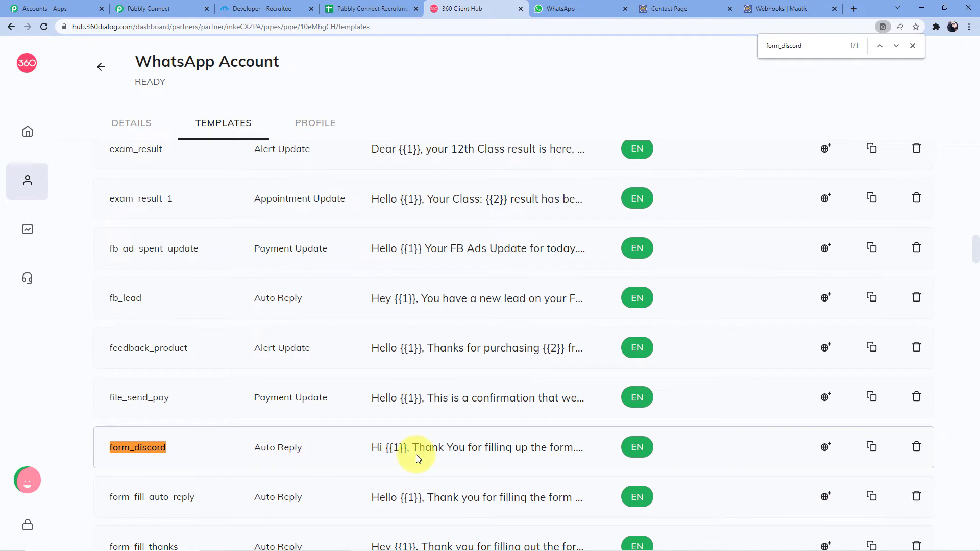
click(432, 448)
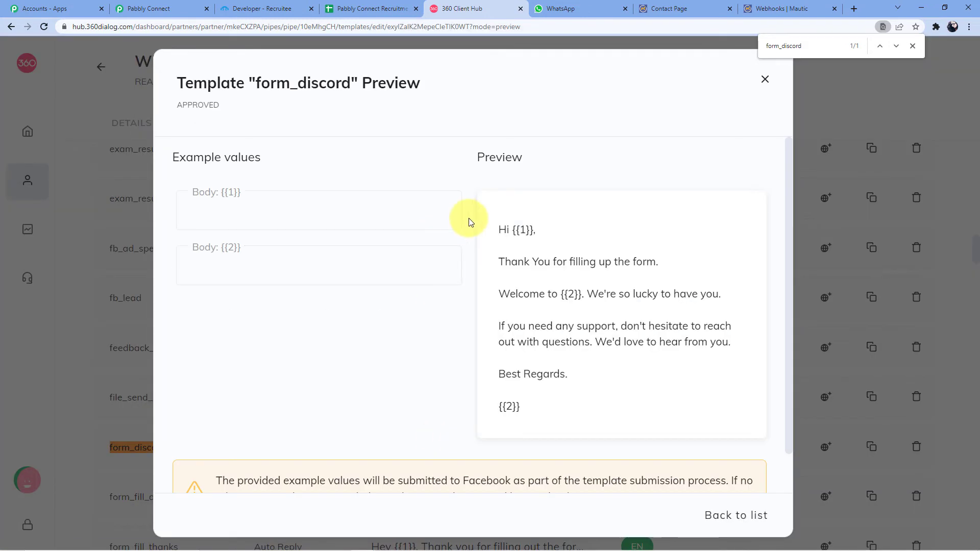
- Highlight form_discord's {{1}} and {{2}} placeholders and 'Best Regards' sign-off, then go back to Pabbly Connect
scroll(547, 229, down, 1)
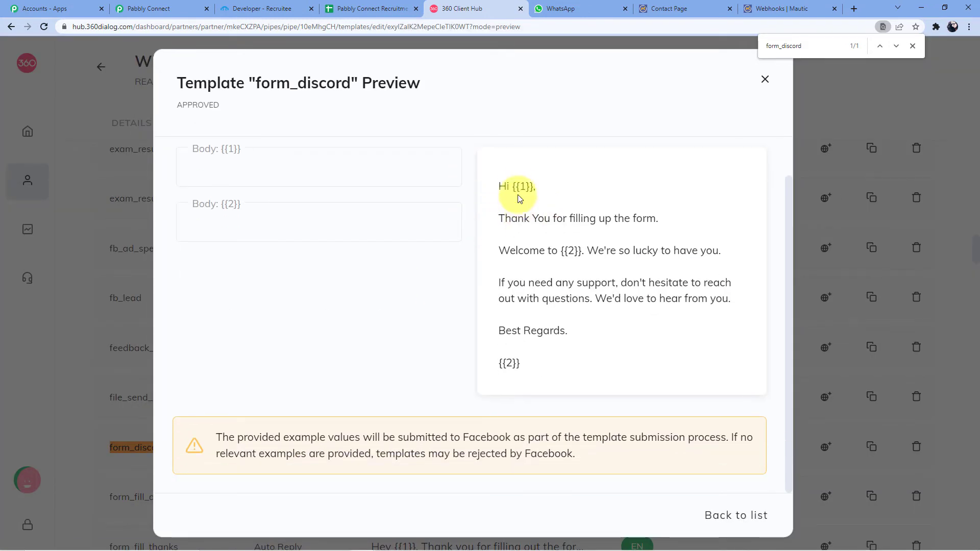
drag(513, 186, 549, 189)
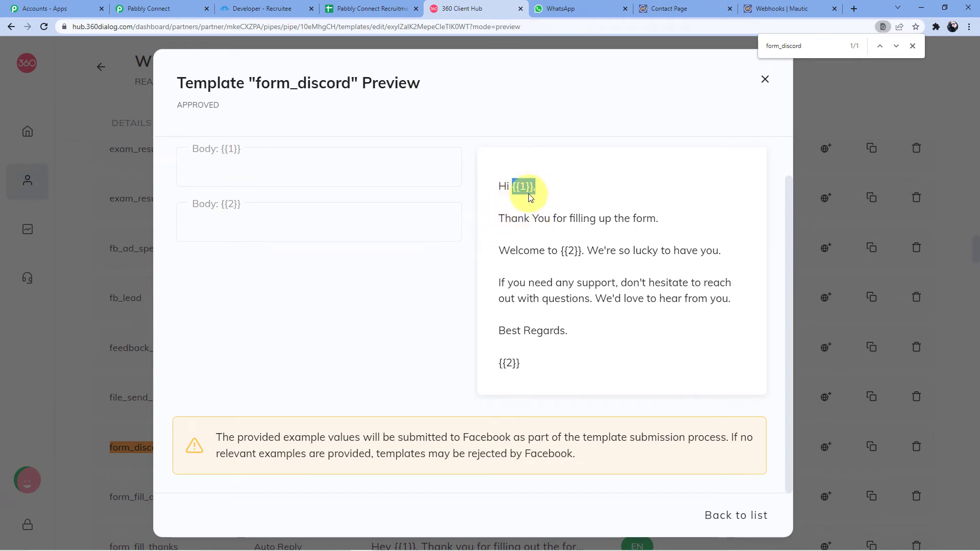
drag(499, 218, 667, 227)
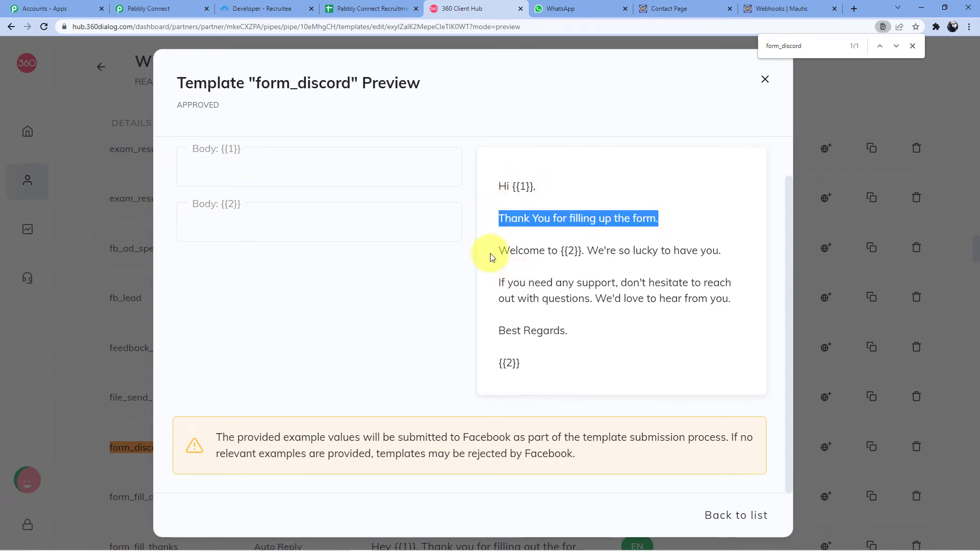
drag(491, 257, 579, 252)
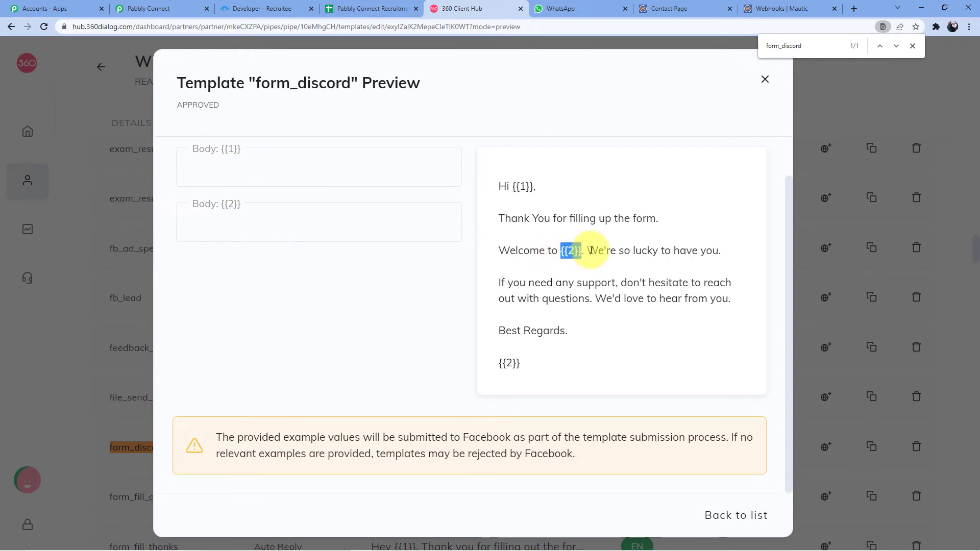
drag(587, 251, 717, 251)
drag(499, 282, 728, 296)
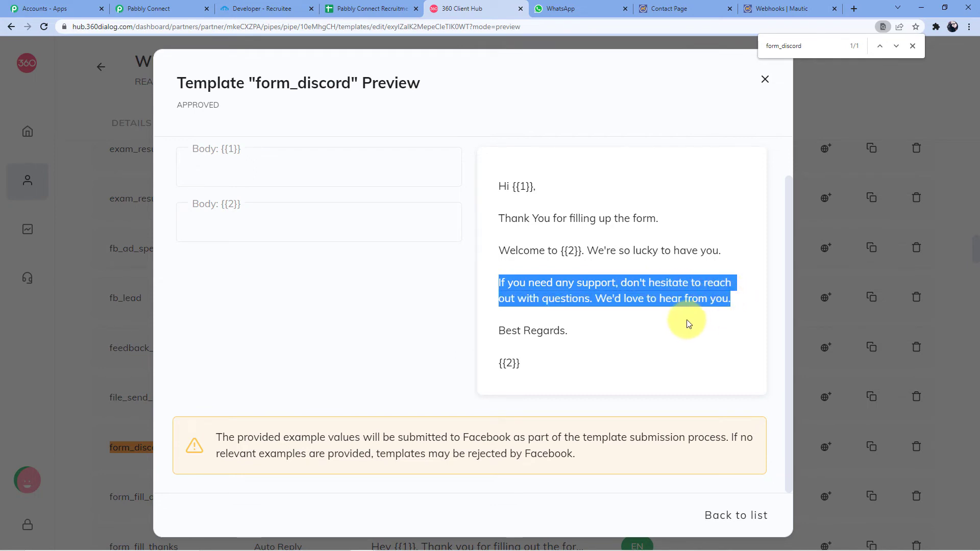
drag(499, 331, 568, 331)
drag(499, 363, 535, 367)
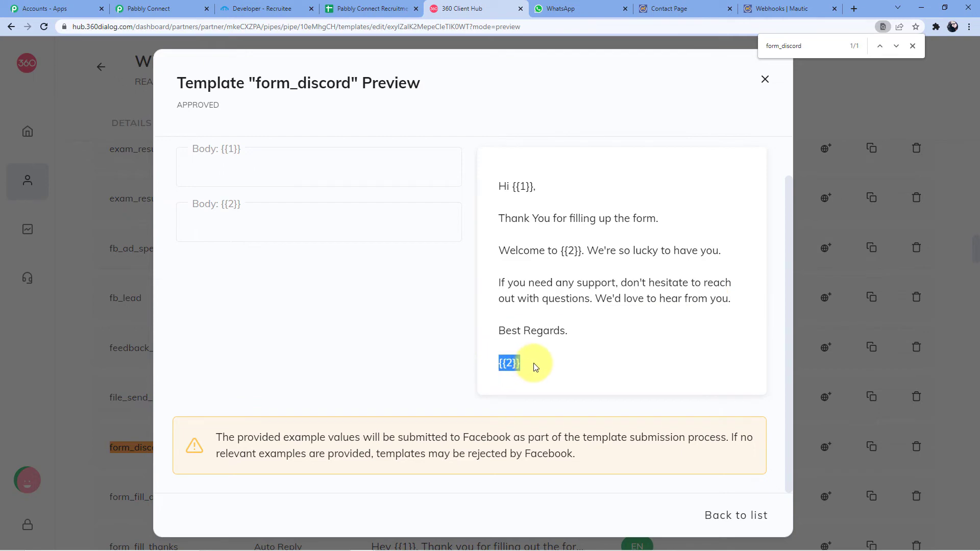
click(176, 6)
- Map Recipient Mobile Number to the Mautic form's Submission Results Mobile Number field
scroll(301, 230, down, 3)
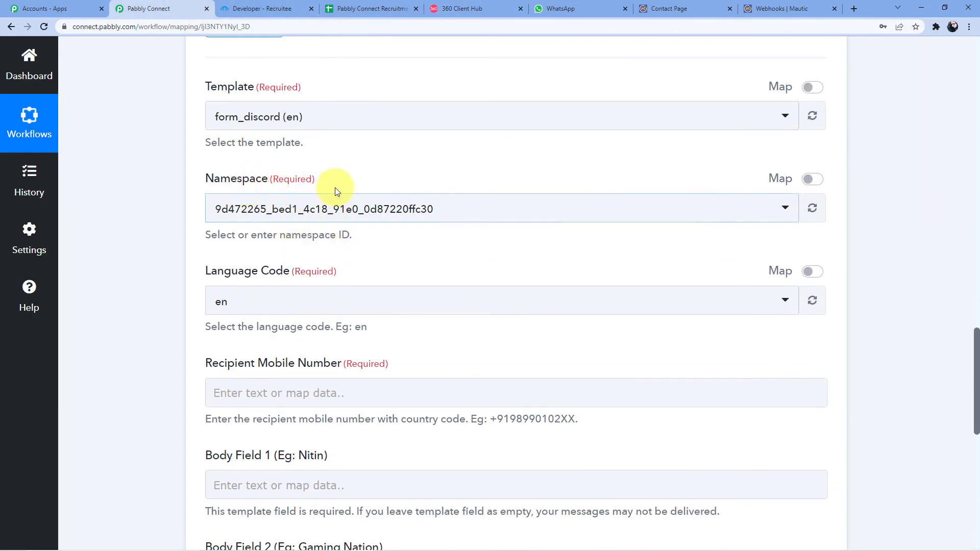
scroll(276, 230, down, 2)
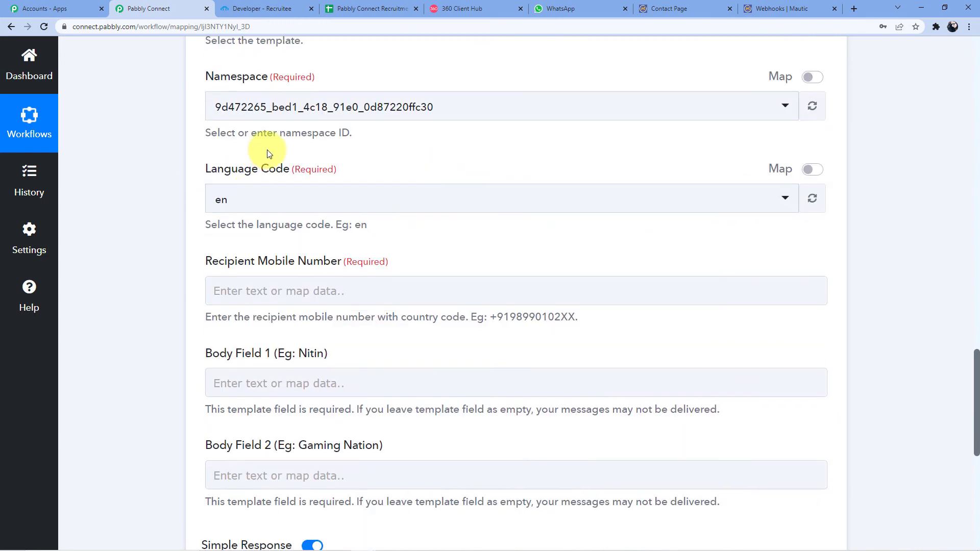
scroll(280, 221, down, 2)
click(282, 193)
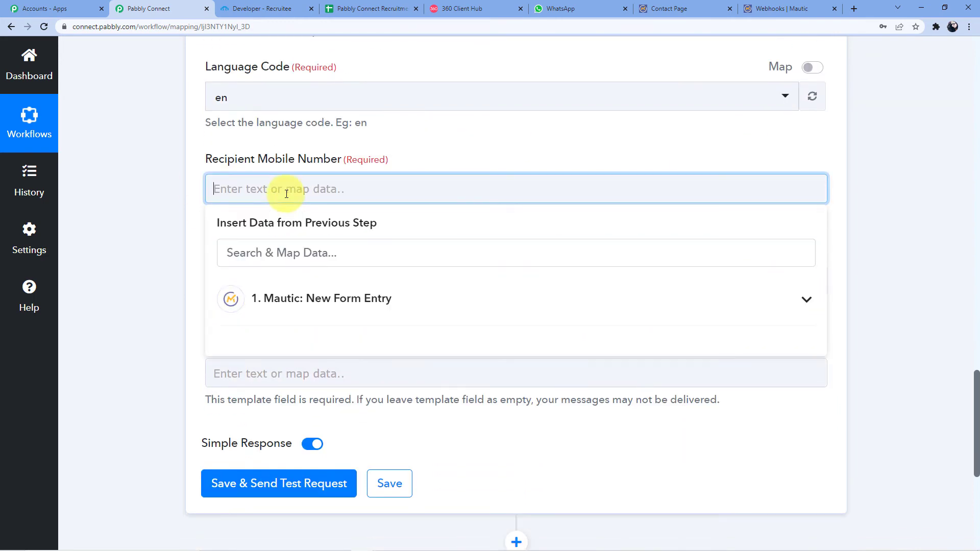
scroll(368, 220, up, 10)
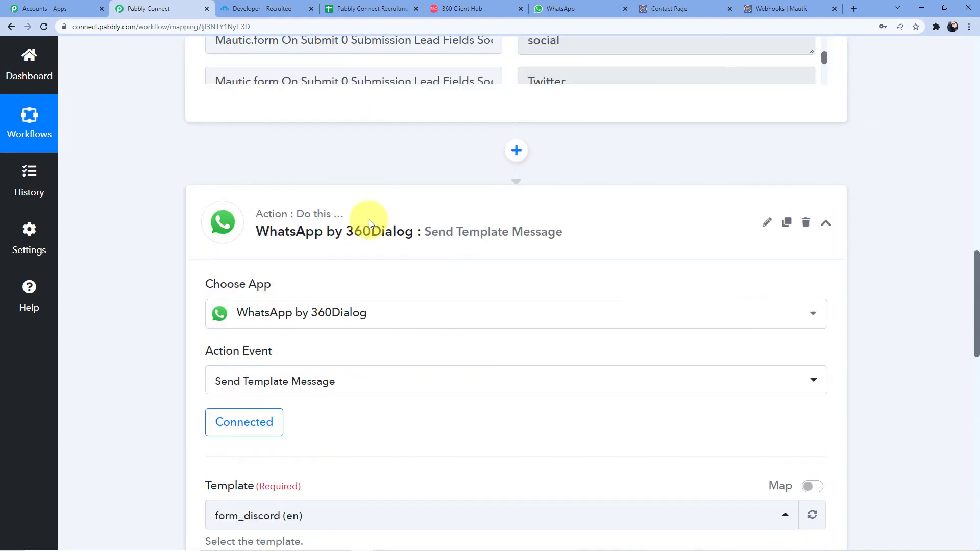
scroll(369, 219, up, 5)
scroll(464, 219, down, 5)
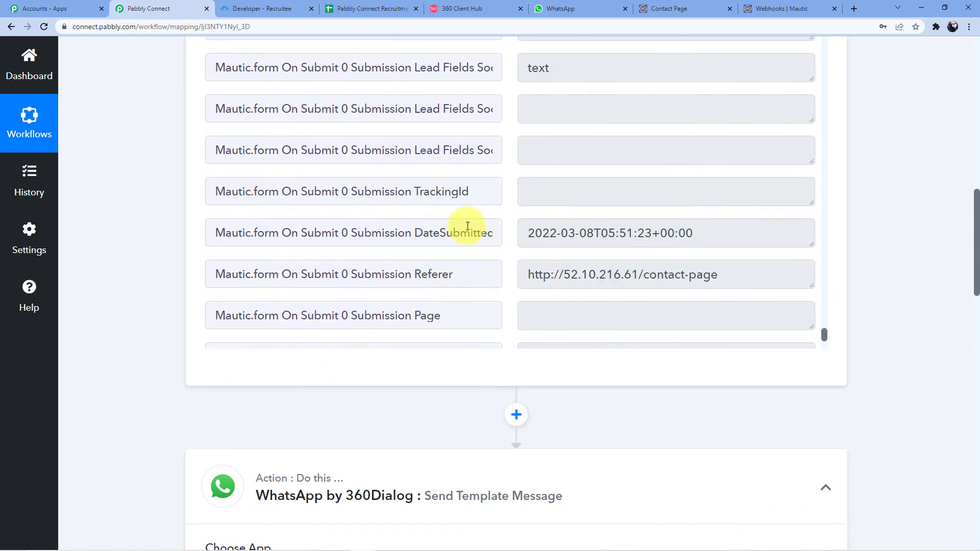
scroll(468, 226, down, 4)
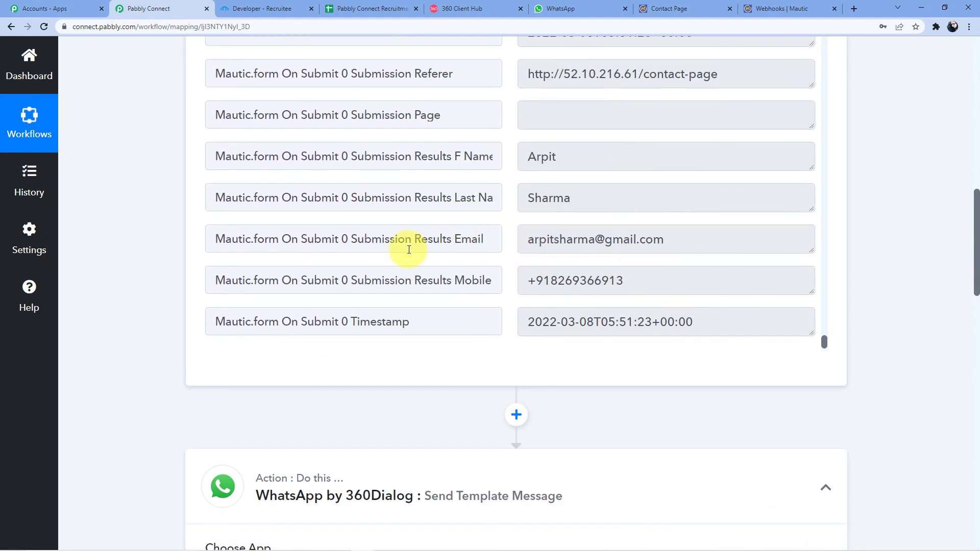
scroll(409, 249, down, 12)
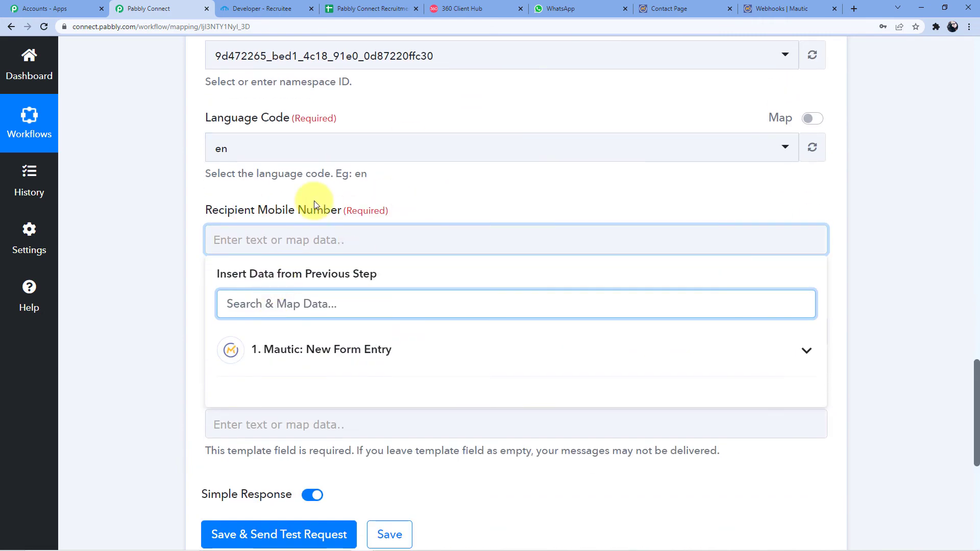
scroll(309, 225, down, 3)
click(327, 197)
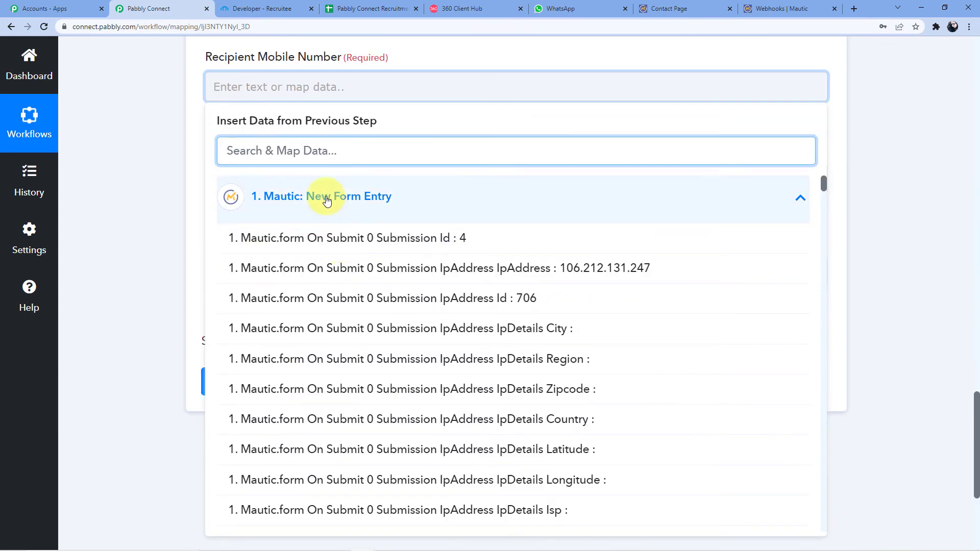
scroll(337, 219, down, 15)
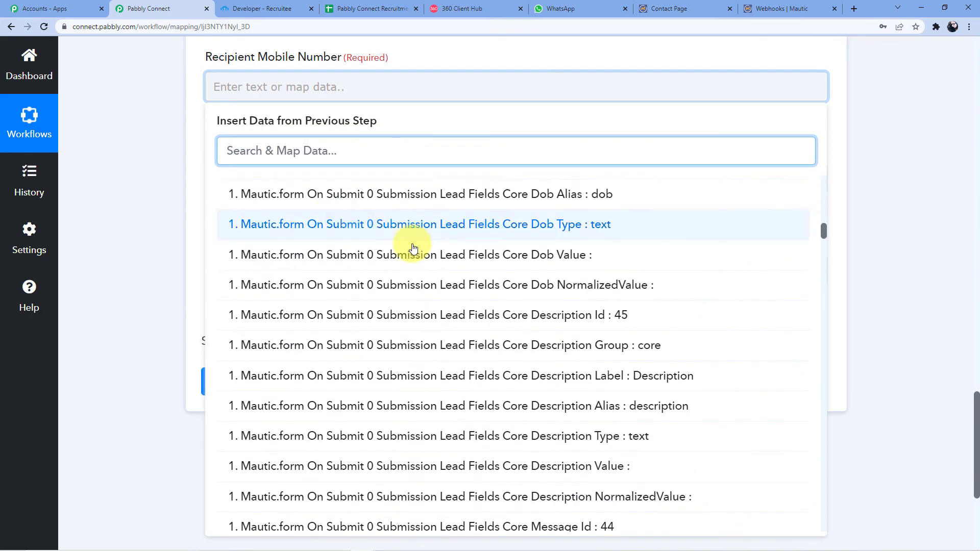
drag(823, 232, 824, 516)
click(662, 484)
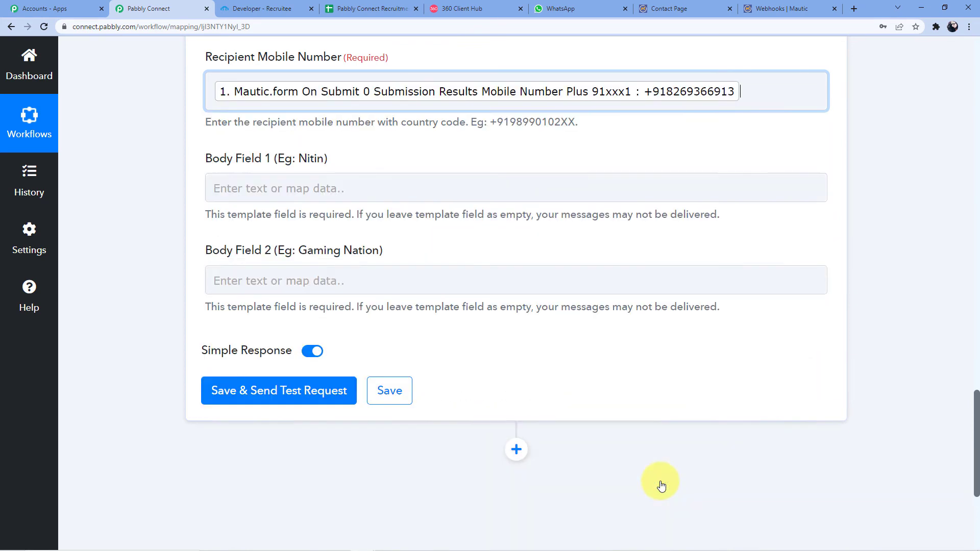
click(166, 169)
- Highlight the +91 country code in the example recipient number format
scroll(171, 170, up, 3)
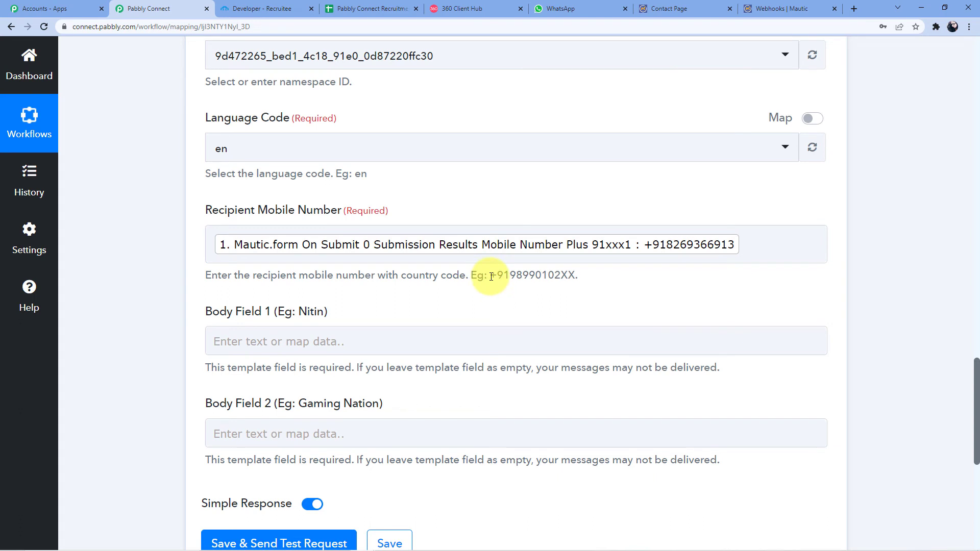
drag(493, 274, 580, 280)
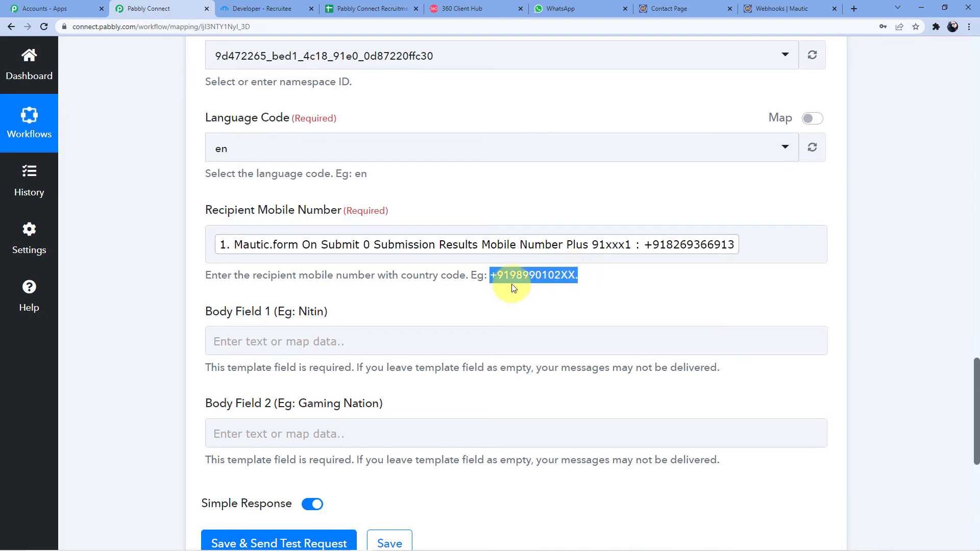
click(499, 287)
drag(490, 276, 507, 274)
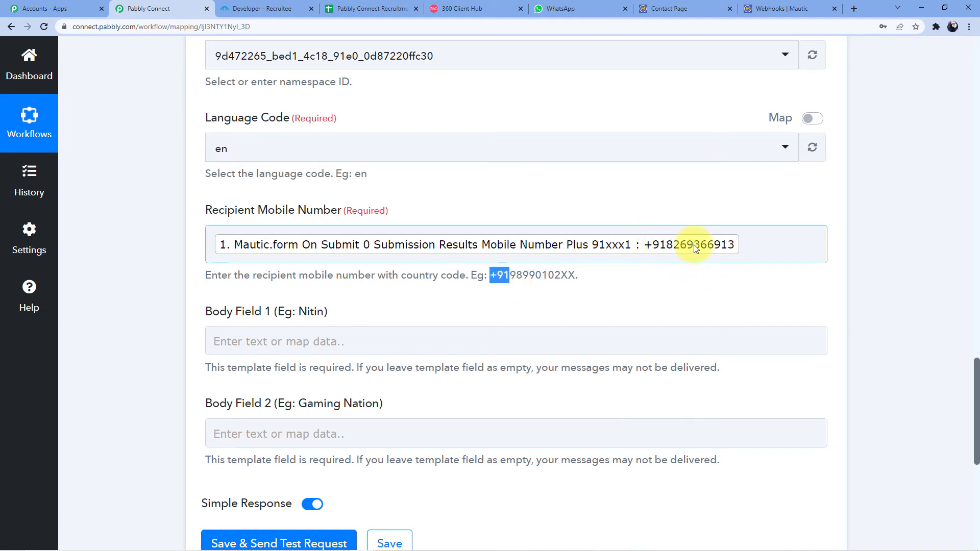
scroll(453, 274, down, 2)
- Map the submitted first name and last name from Mautic into Body Field 1
click(291, 250)
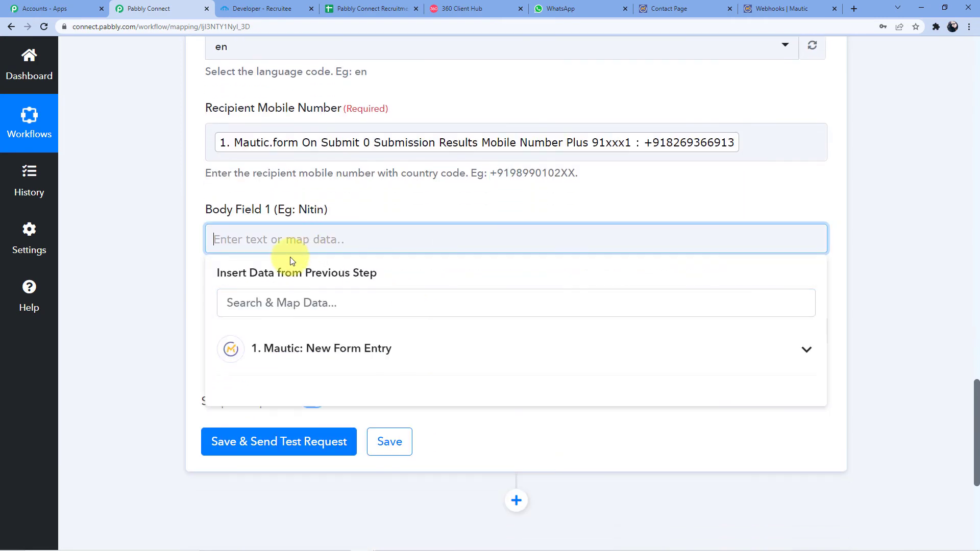
scroll(311, 296, down, 1)
click(311, 302)
scroll(459, 306, down, 10)
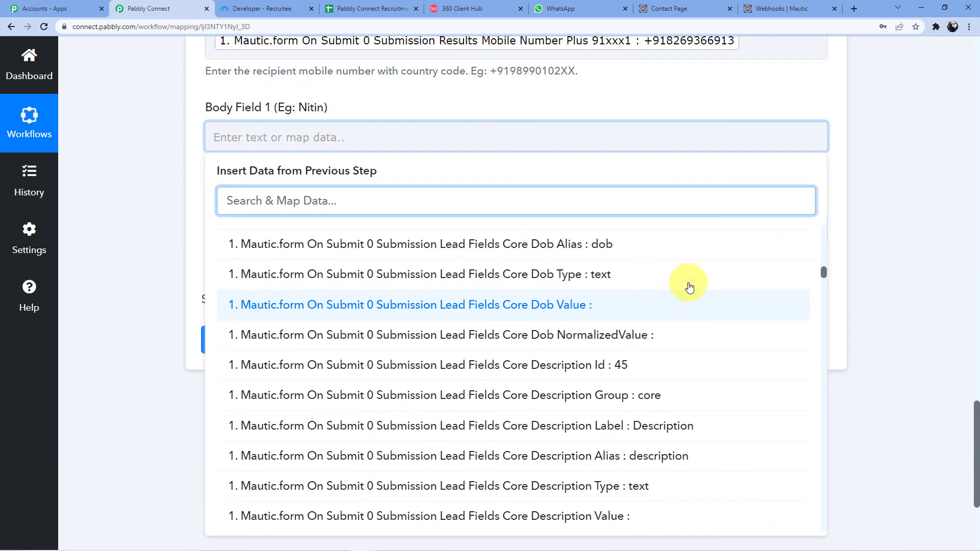
drag(823, 275, 817, 541)
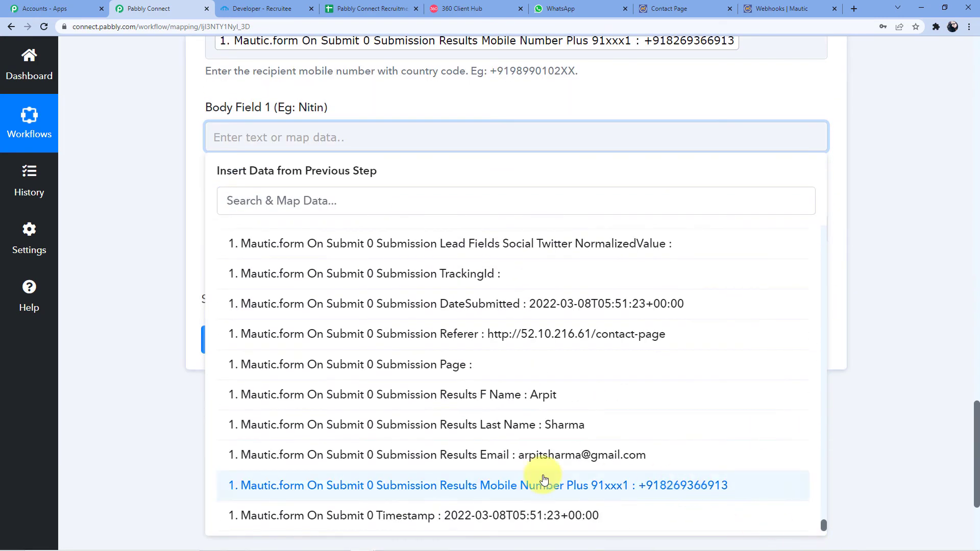
click(554, 396)
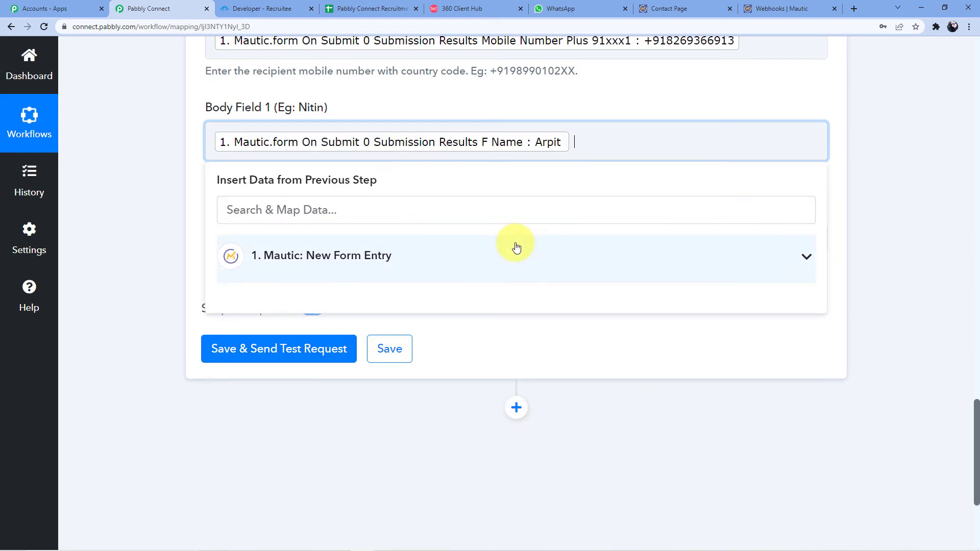
click(344, 263)
scroll(716, 404, down, 5)
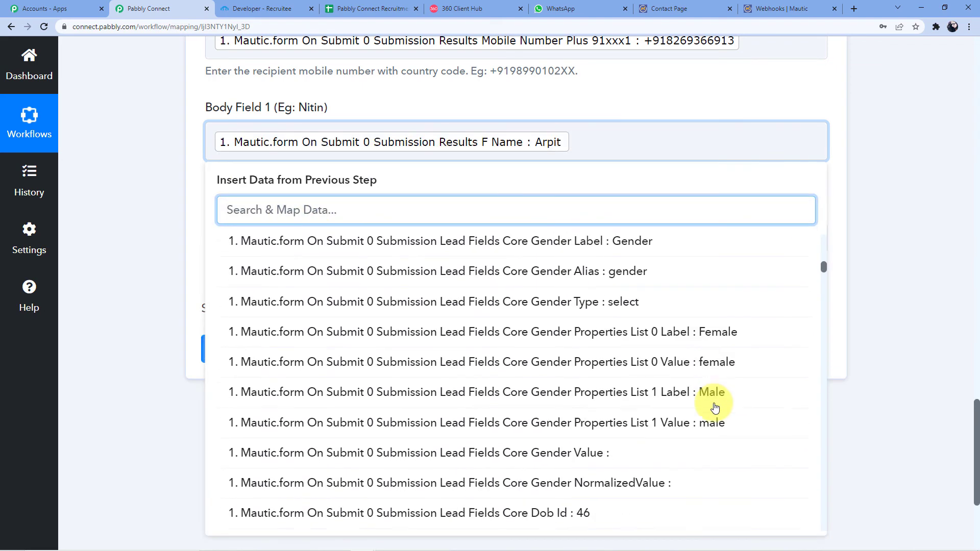
scroll(714, 407, down, 10)
drag(823, 299, 822, 523)
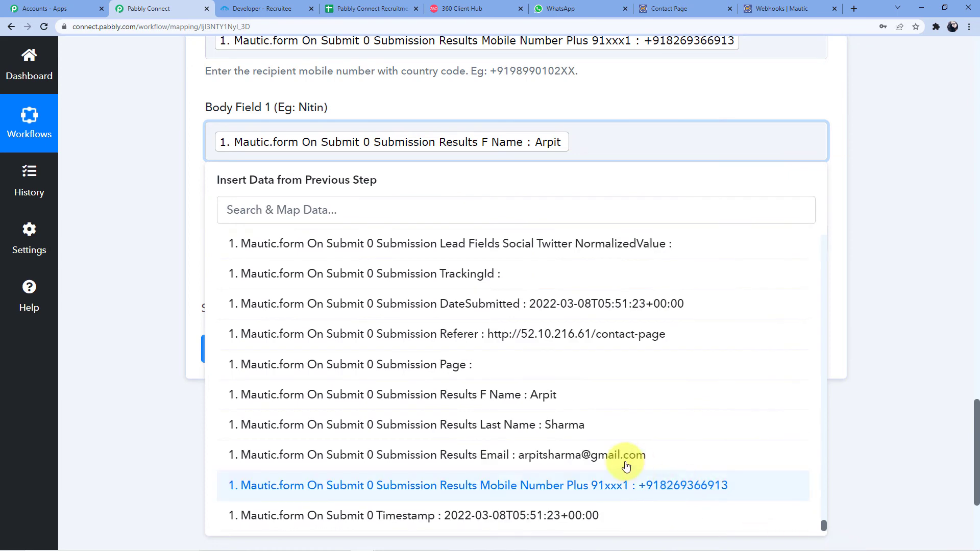
click(561, 424)
click(165, 176)
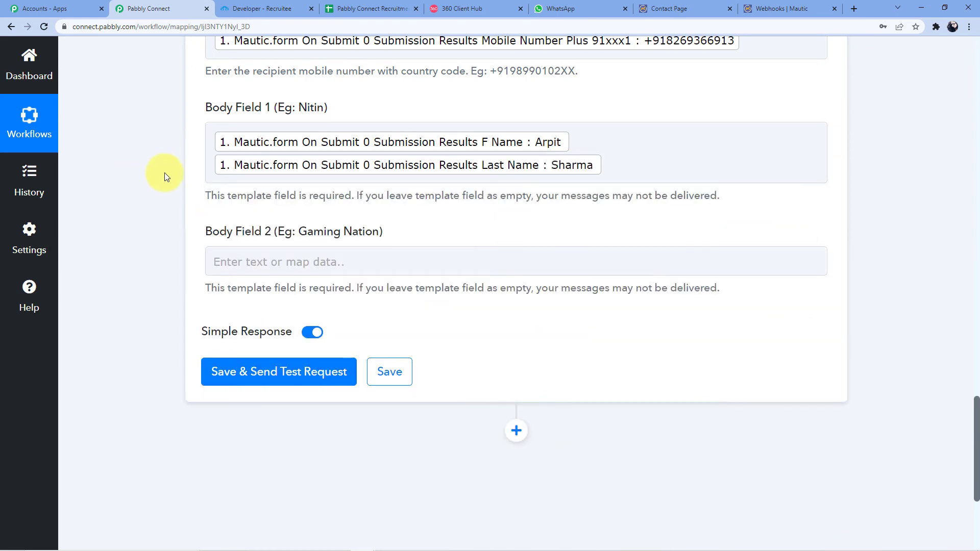
scroll(280, 170, down, 2)
- Enter 'Pabbly Connect' as the text of Body Field 2
click(280, 162)
scroll(264, 187, up, 2)
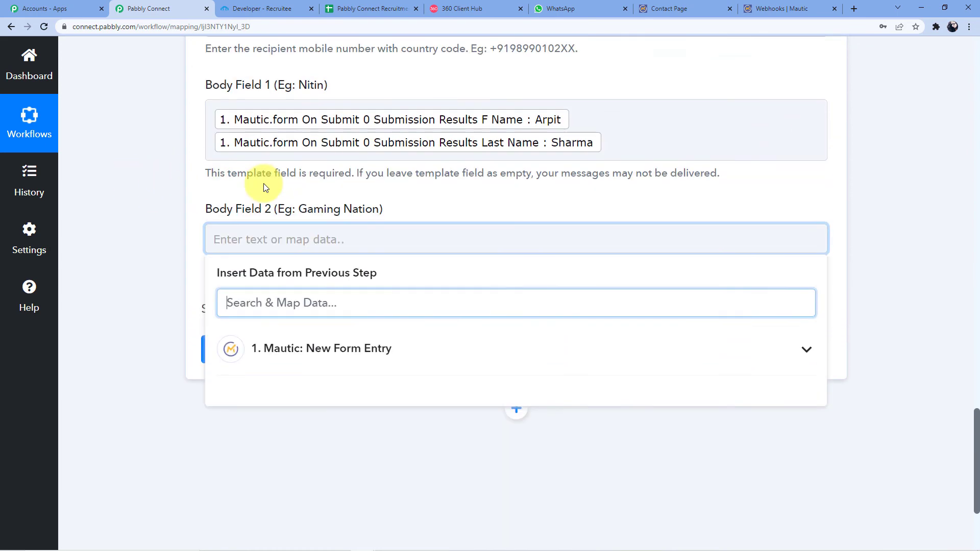
scroll(264, 184, up, 1)
click(161, 215)
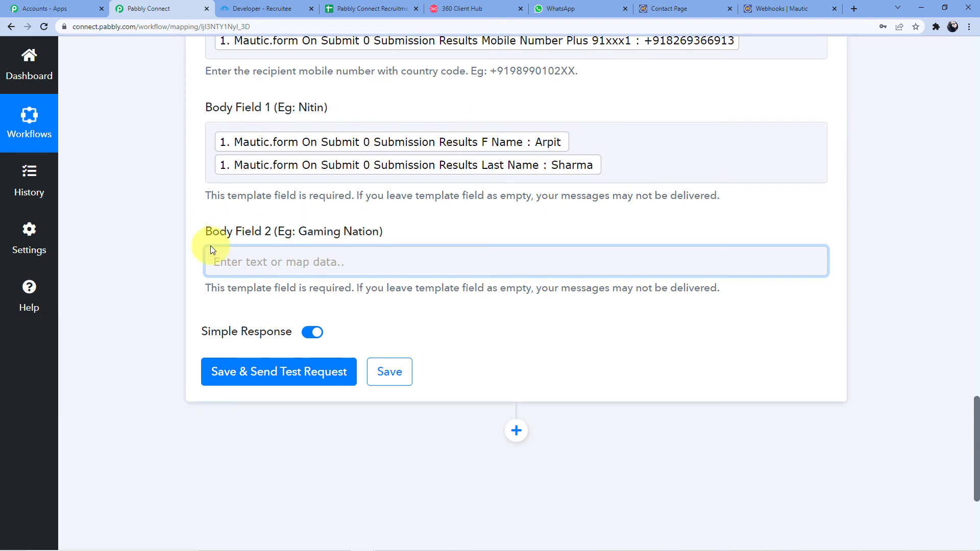
click(276, 259)
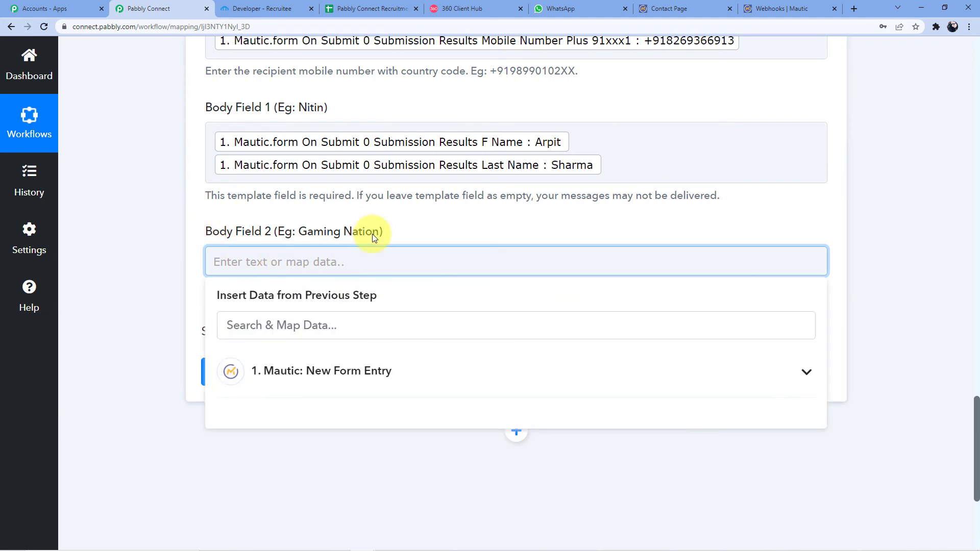
text(Pabbly C)
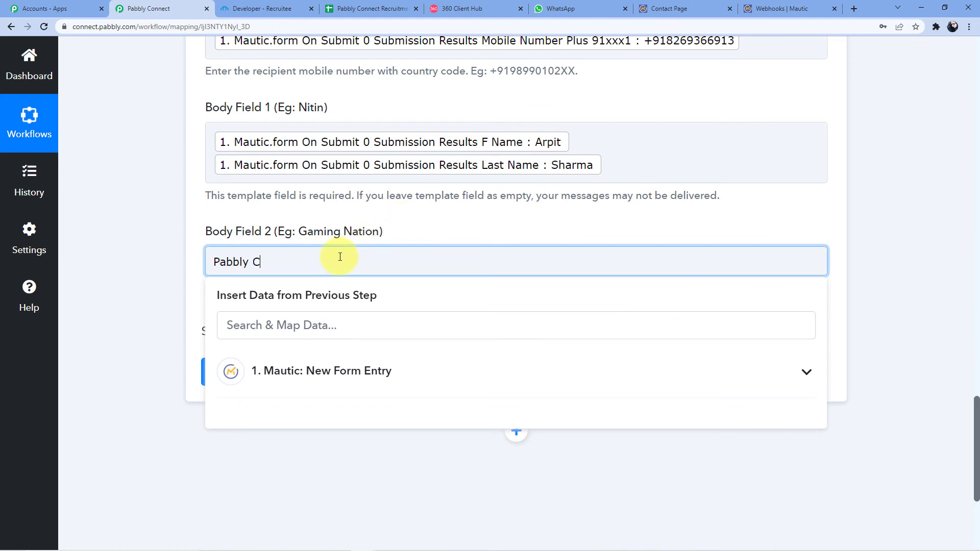
text(onnect)
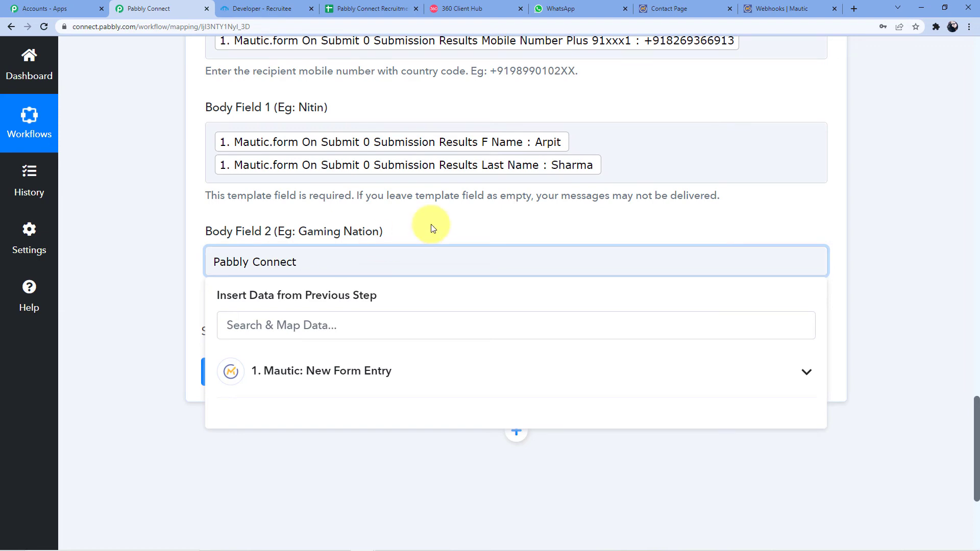
click(431, 225)
scroll(358, 224, up, 4)
scroll(325, 237, up, 1)
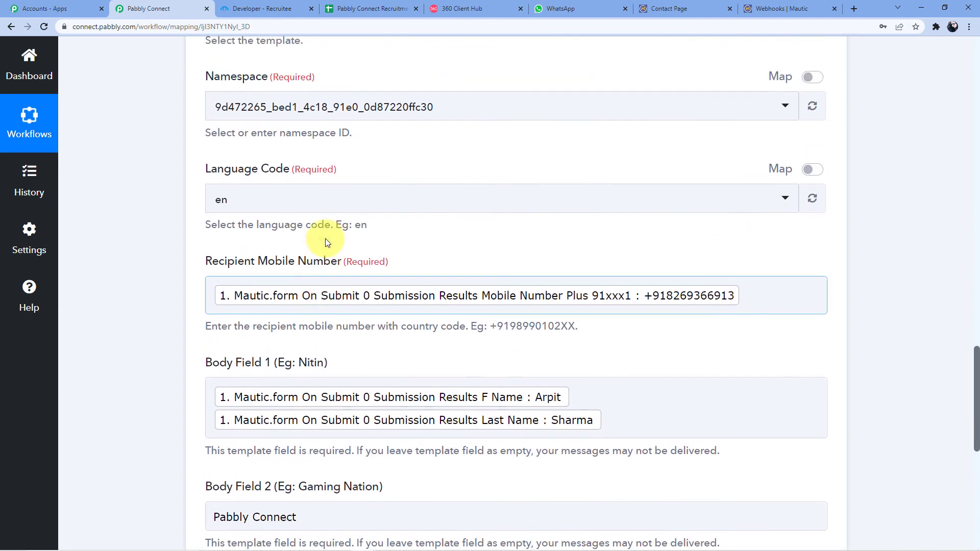
scroll(325, 238, down, 3)
scroll(322, 244, up, 1)
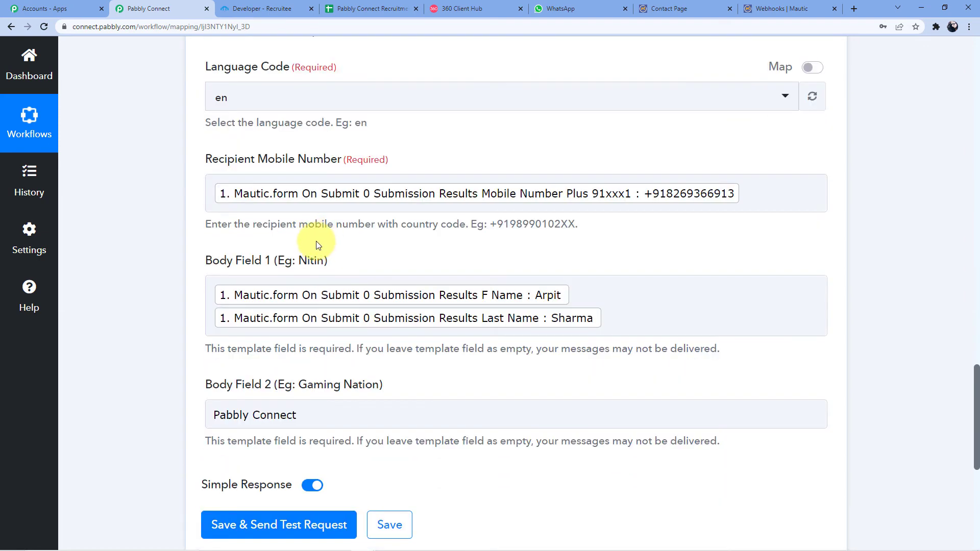
scroll(365, 269, down, 3)
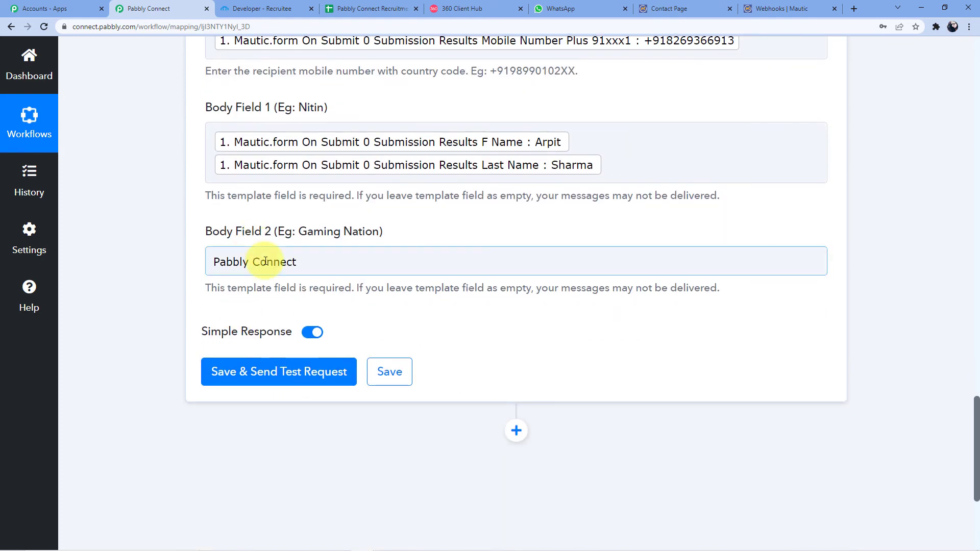
click(455, 262)
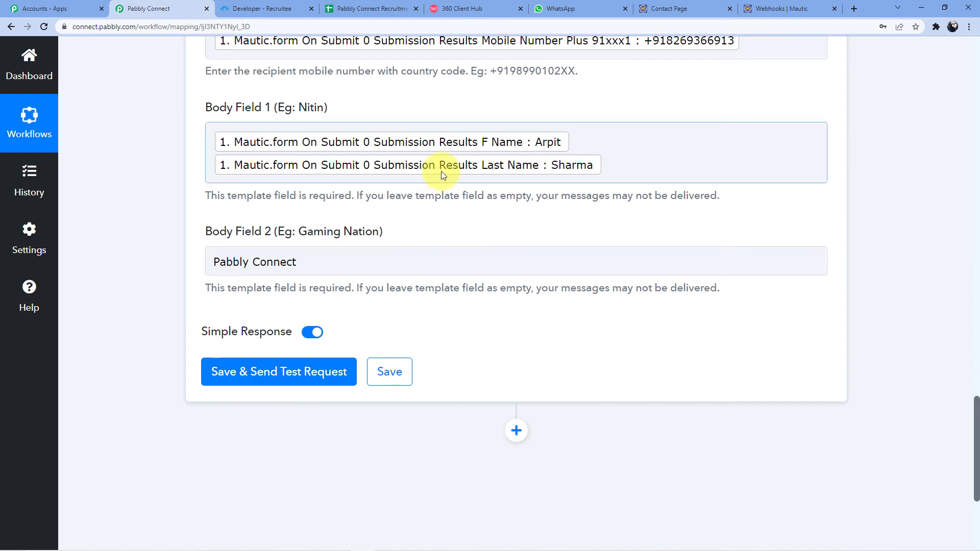
click(587, 8)
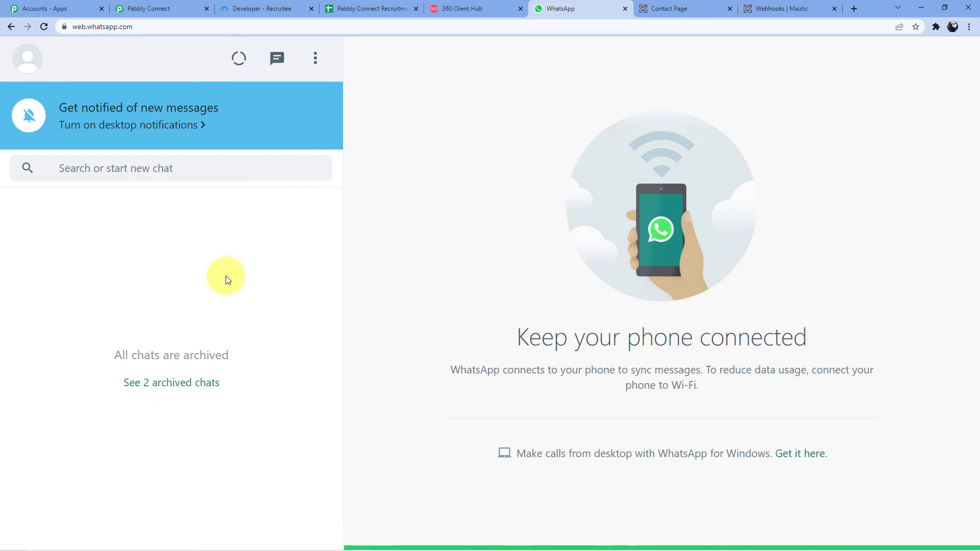
- Save the WhatsApp step and send a test request, then review the returned message ID
click(171, 8)
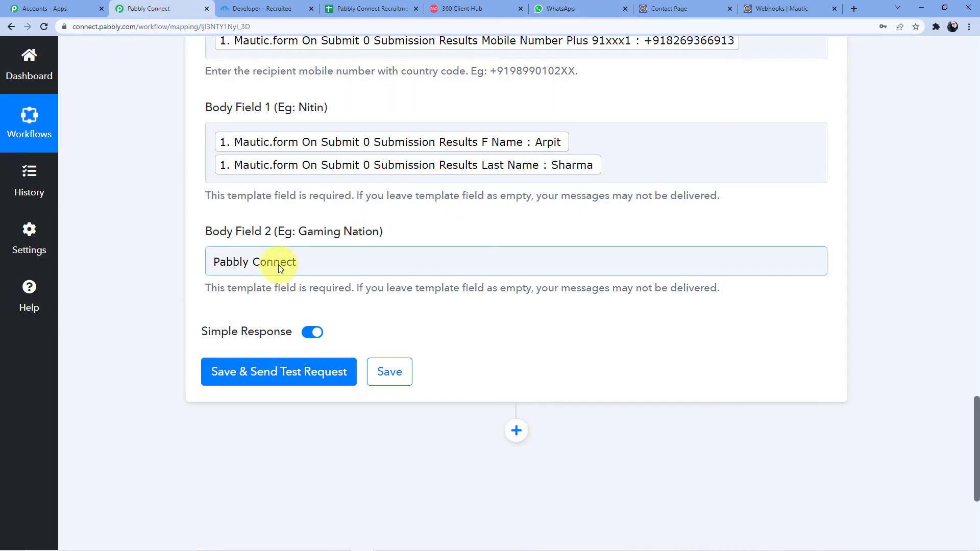
scroll(258, 296, down, 2)
click(263, 276)
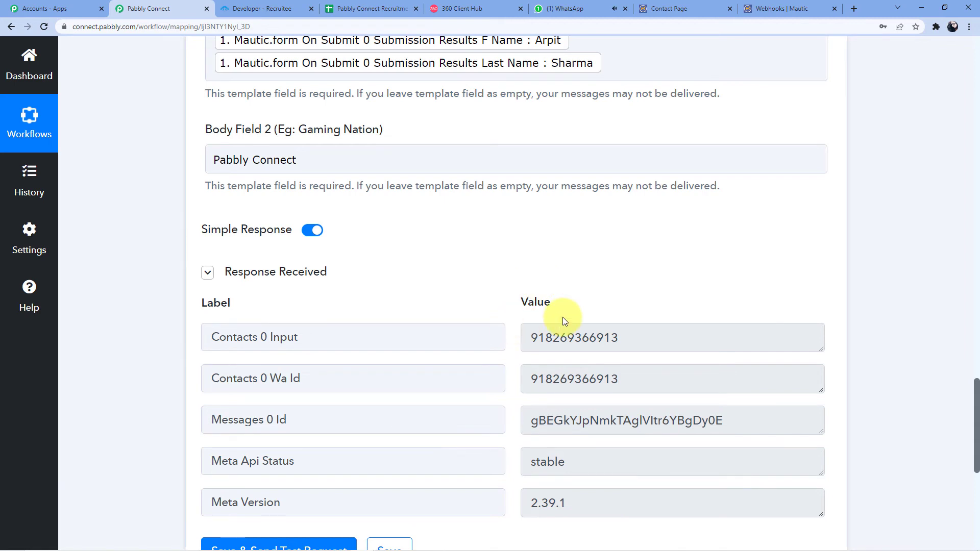
scroll(562, 320, down, 3)
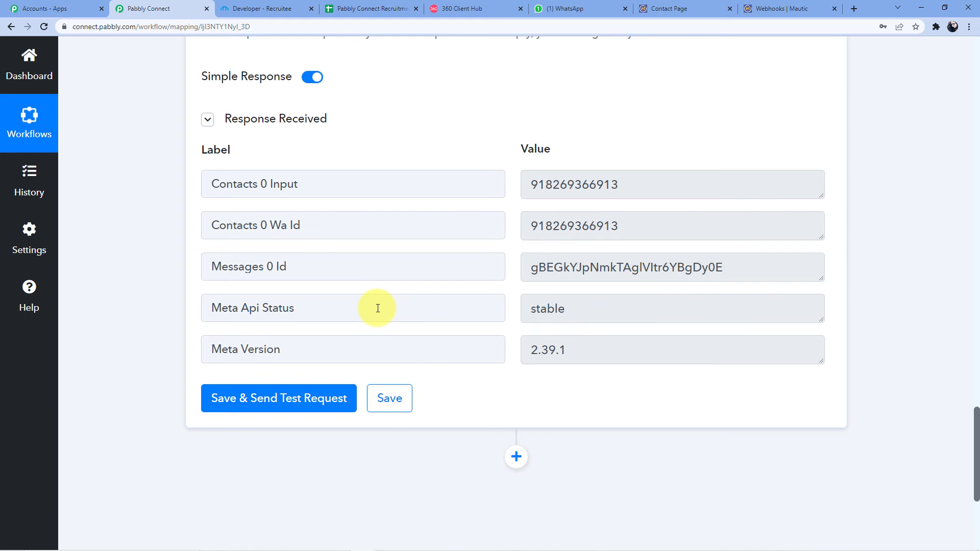
- Open the new WhatsApp Web chat and read the personalised welcome message signed Pabbly Connect
click(573, 6)
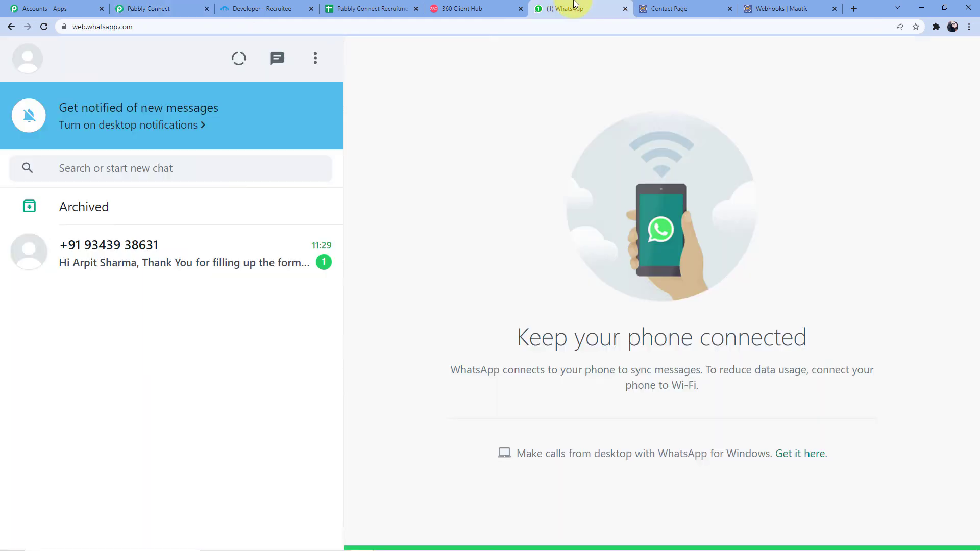
click(98, 246)
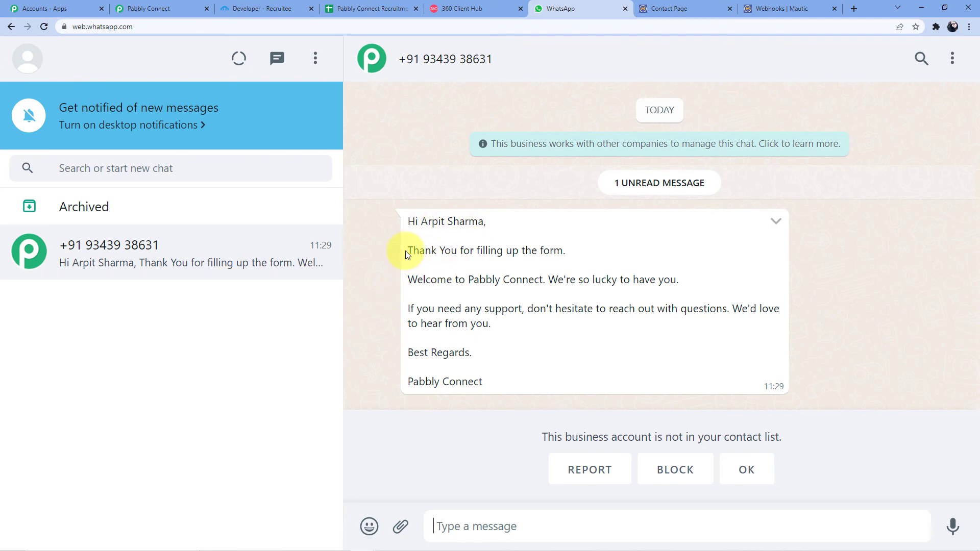
drag(406, 253, 565, 247)
drag(408, 280, 679, 280)
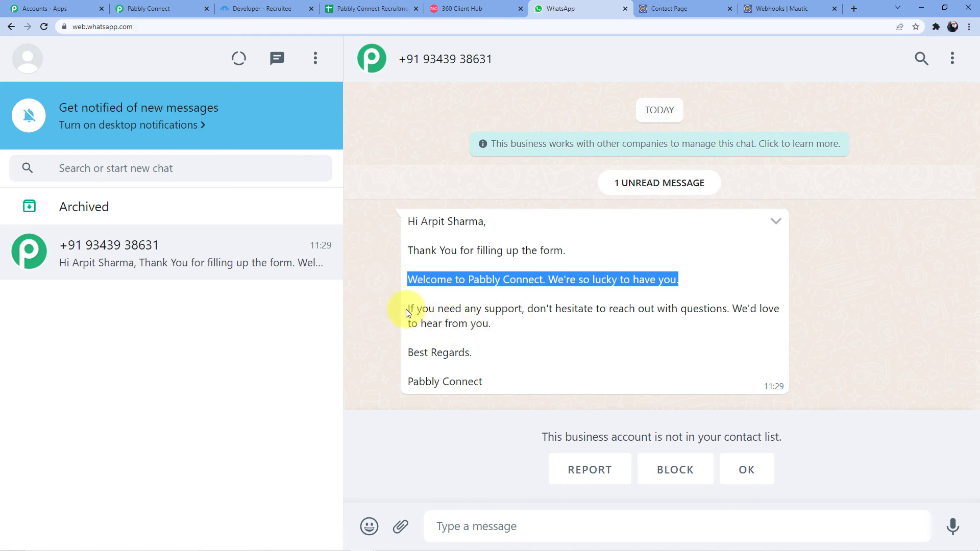
drag(409, 312, 657, 327)
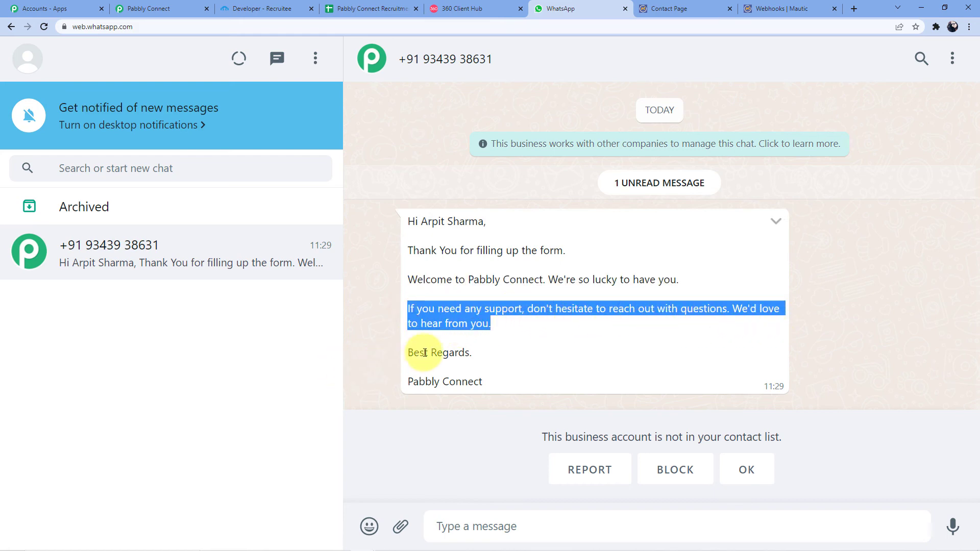
drag(425, 353, 472, 352)
drag(414, 382, 490, 387)
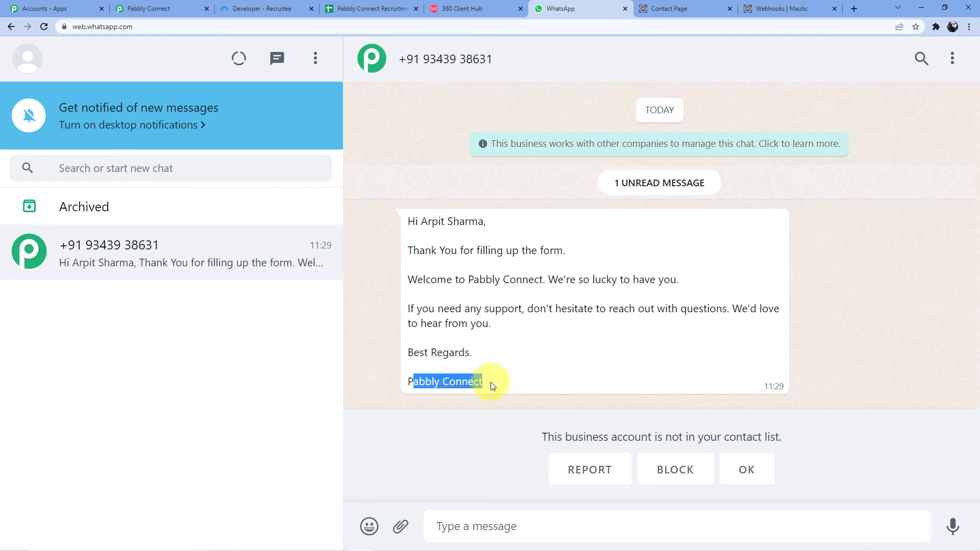
- Return to the Mautic to WhatsApp workflow in Pabbly Connect and scroll to the top
click(153, 8)
scroll(400, 307, up, 10)
drag(977, 337, 821, 140)
- Collapse the Mautic New Form Entry trigger and the WhatsApp by 360Dialog action cards
click(459, 254)
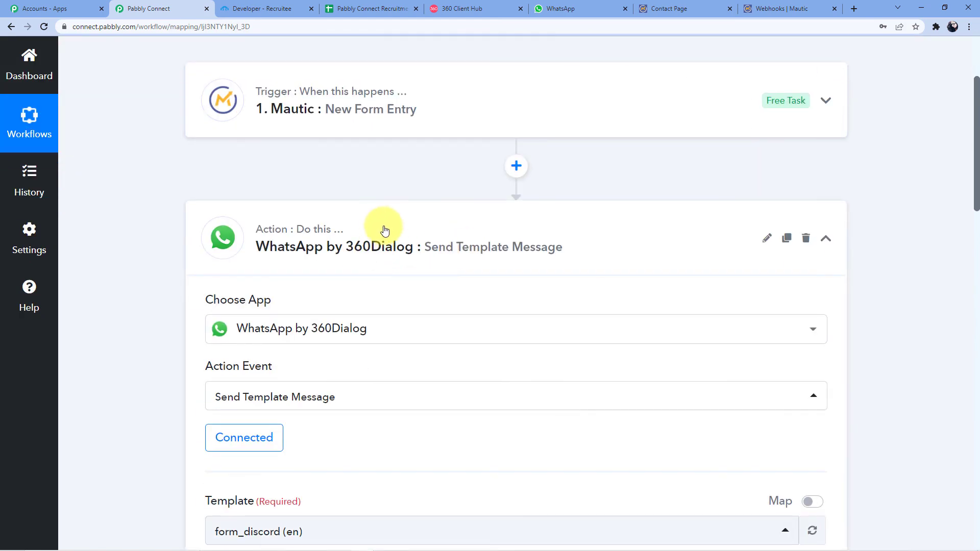
click(368, 236)
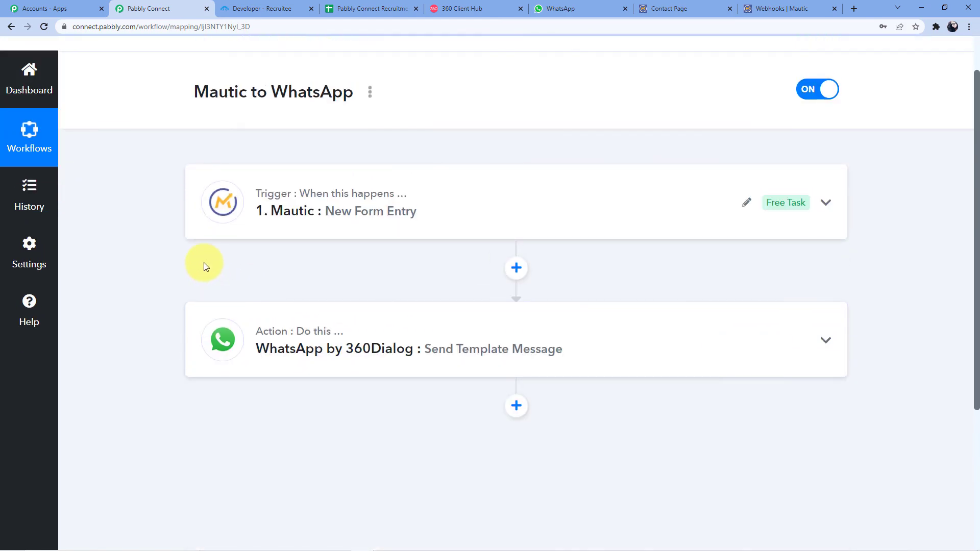